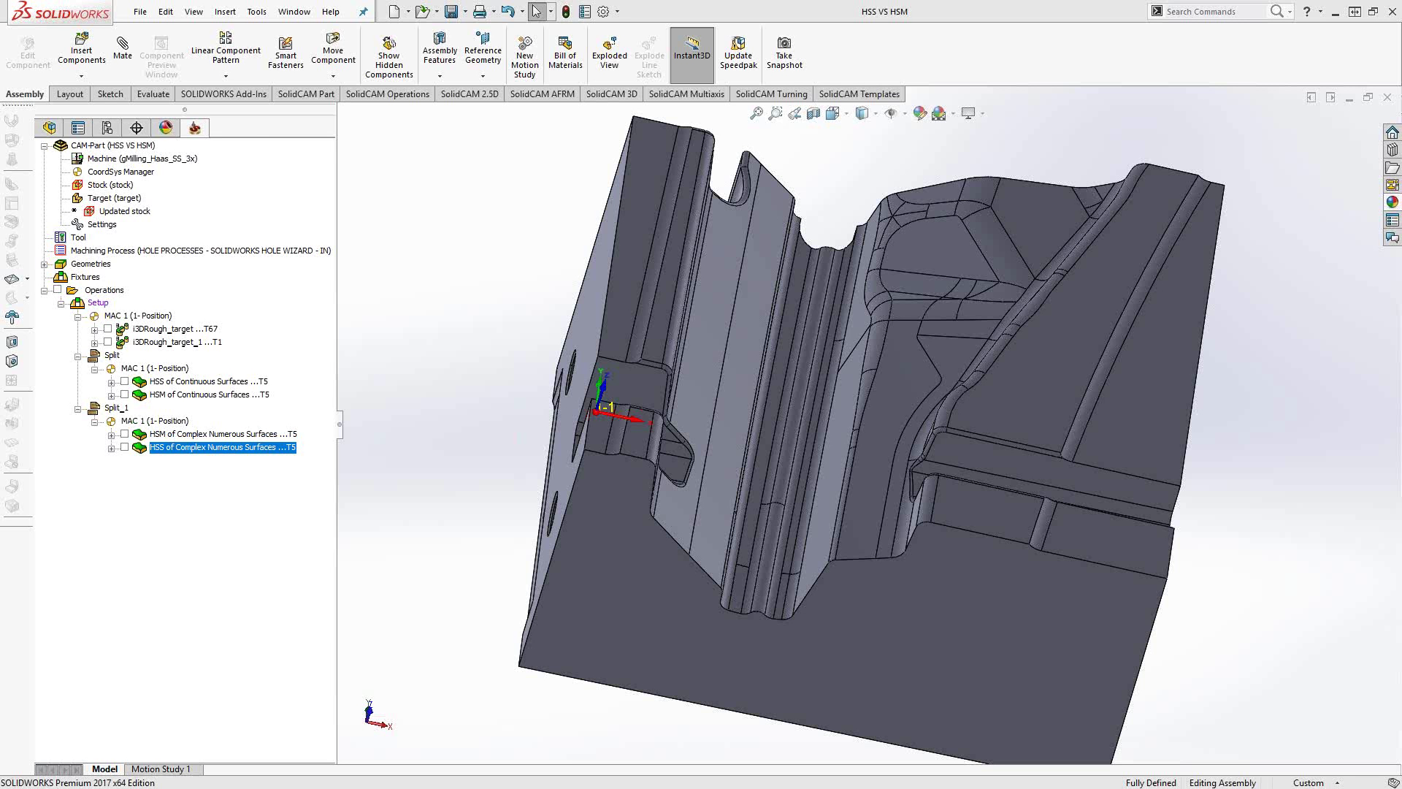
Orbit the part to an oblique three-quarter view of the grooved surfaces and side pockets.
middle_drag(658, 365, 721, 290)
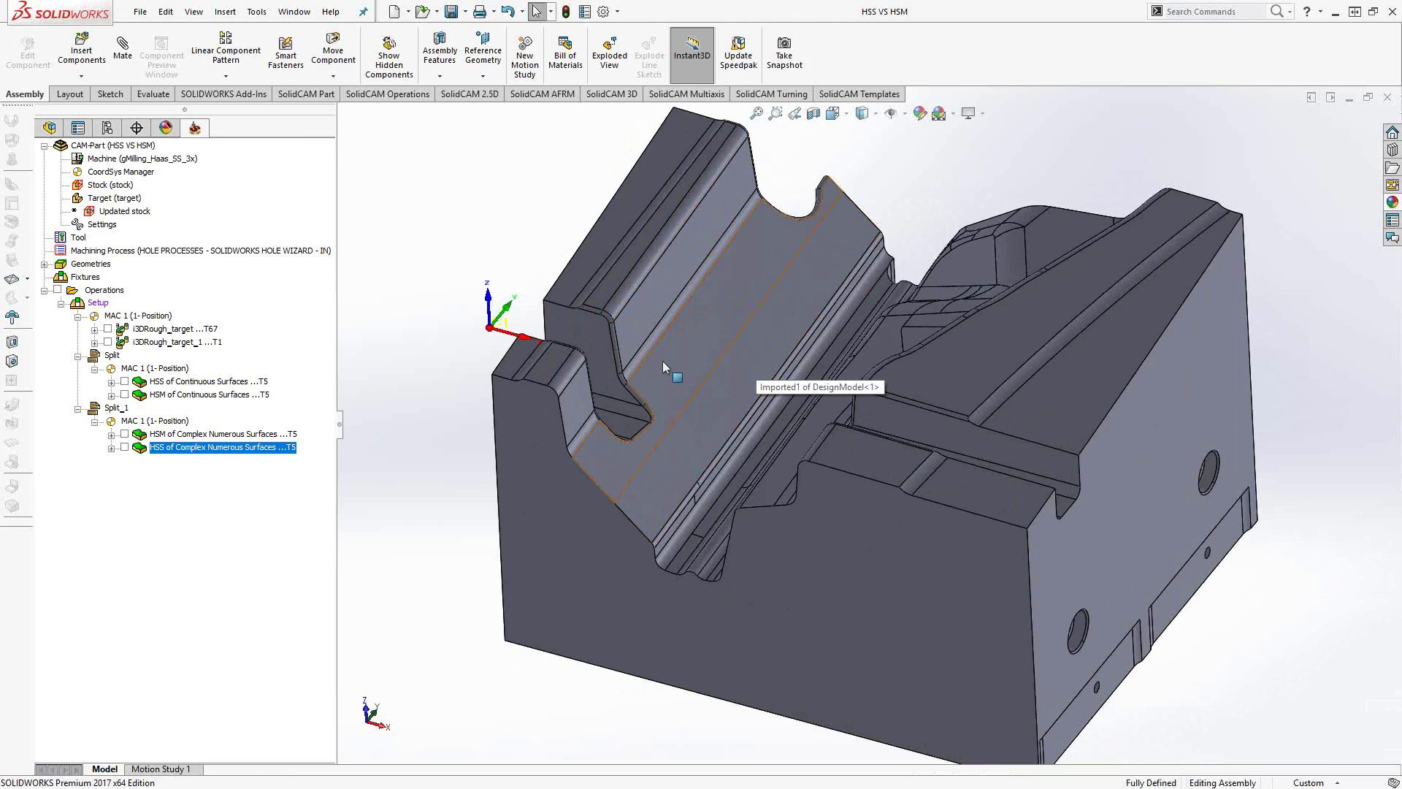
Open HSS of Continuous Surfaces and preview its drive faces on the Geometry page.
click(158, 382)
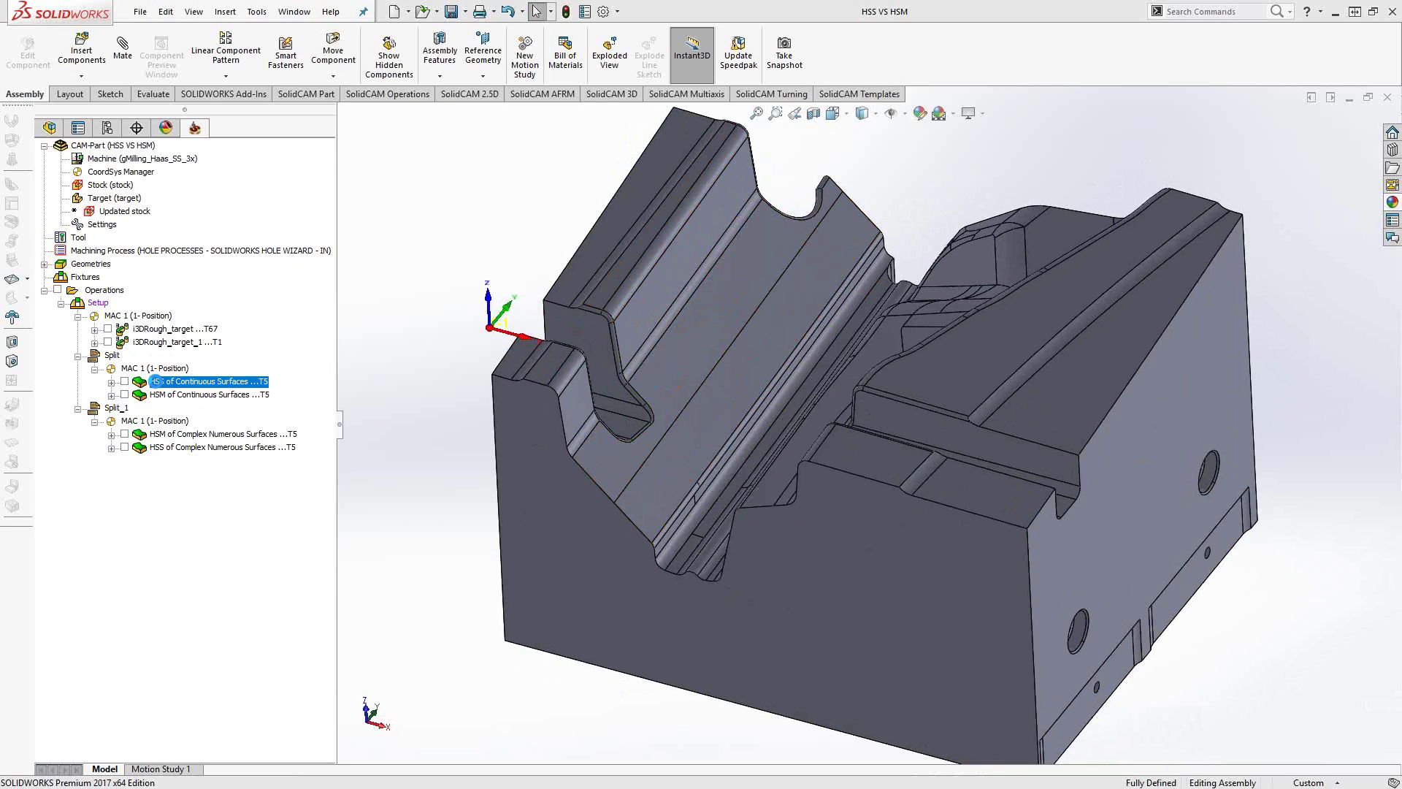
double_click(155, 382)
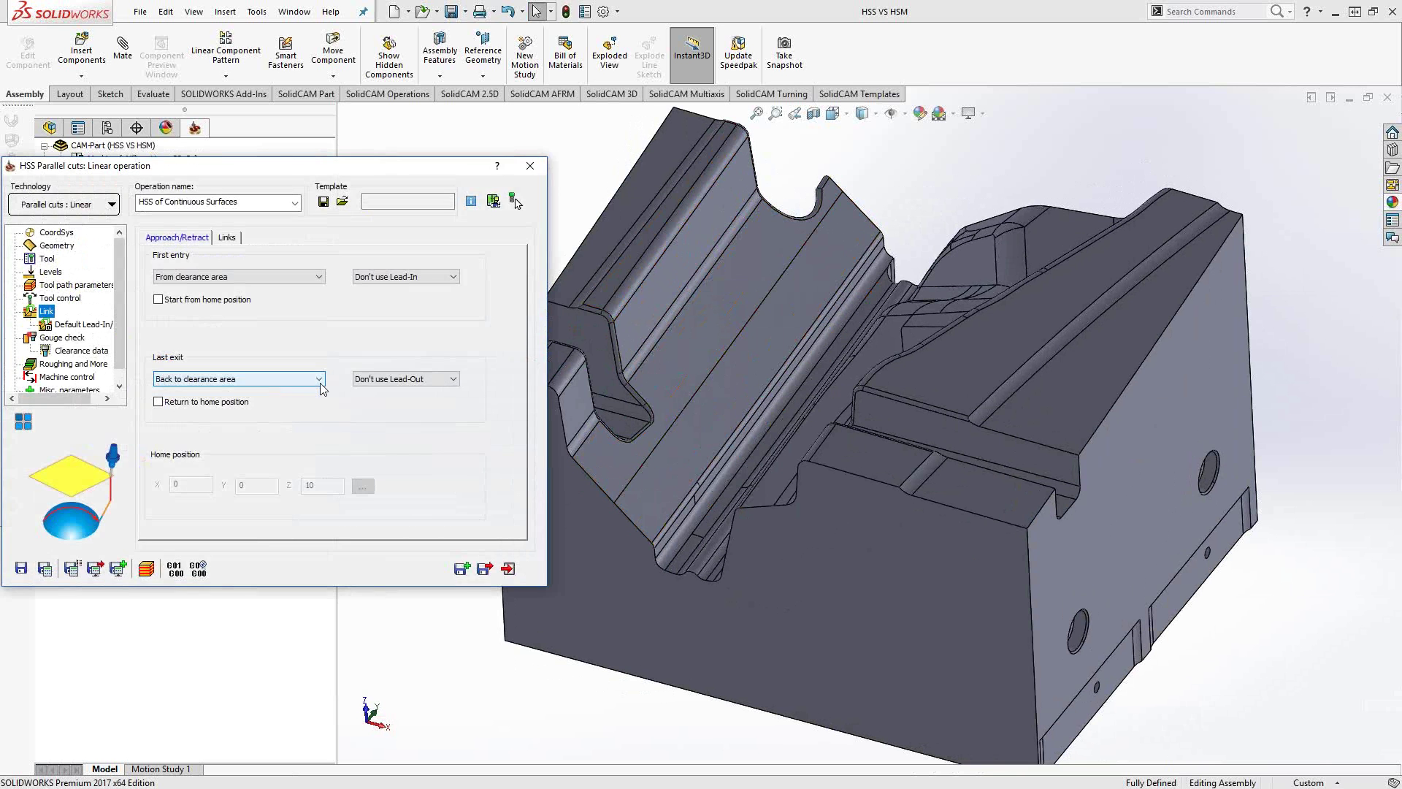
click(56, 245)
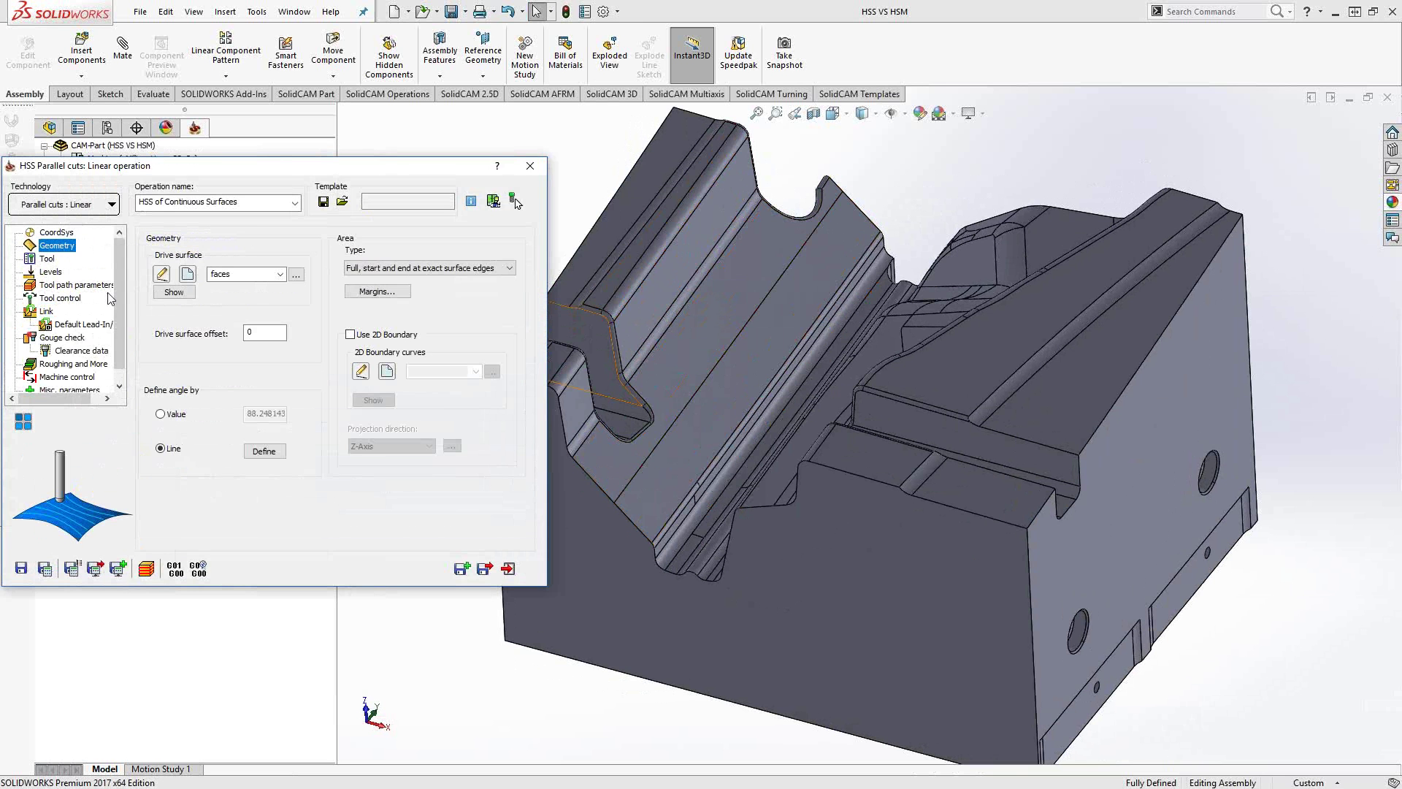
click(174, 293)
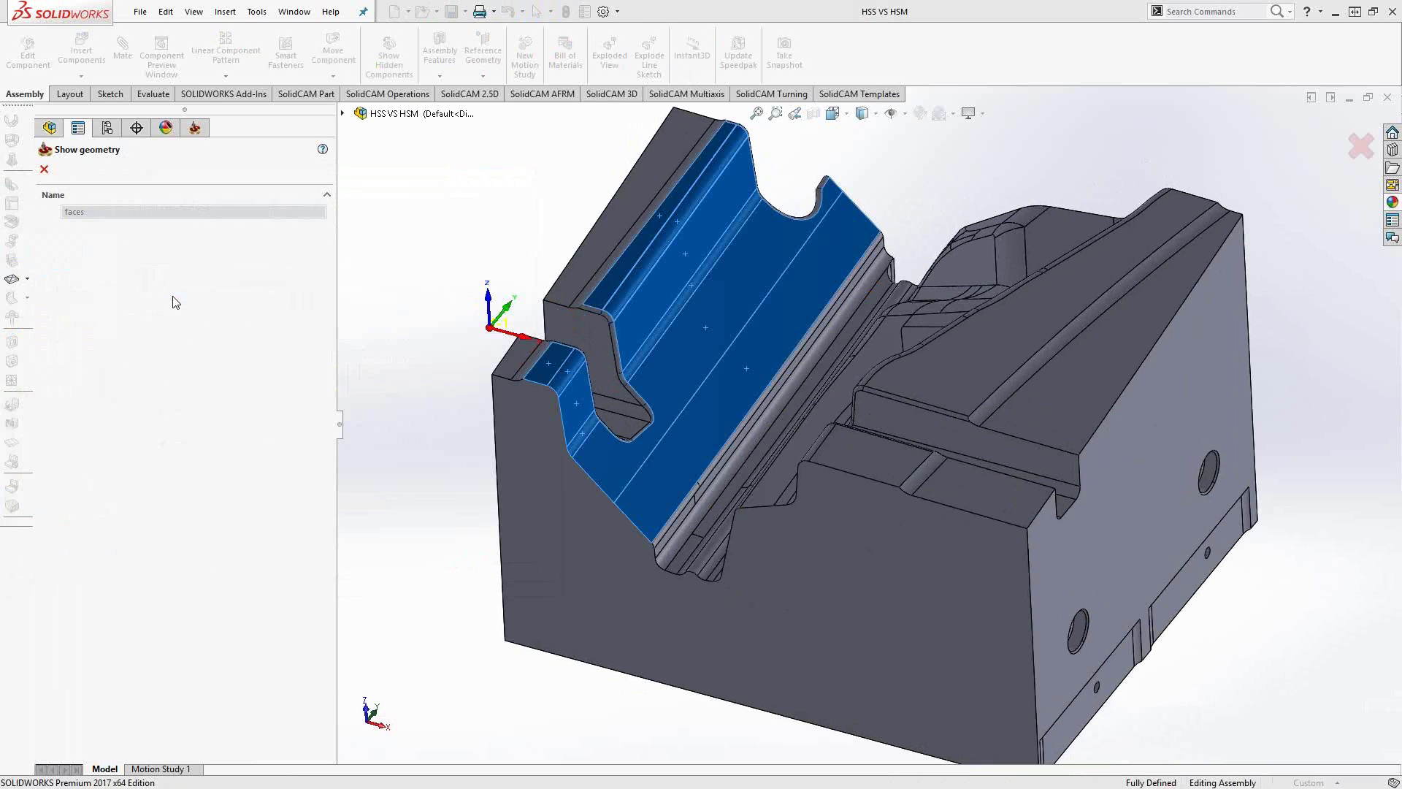
click(44, 170)
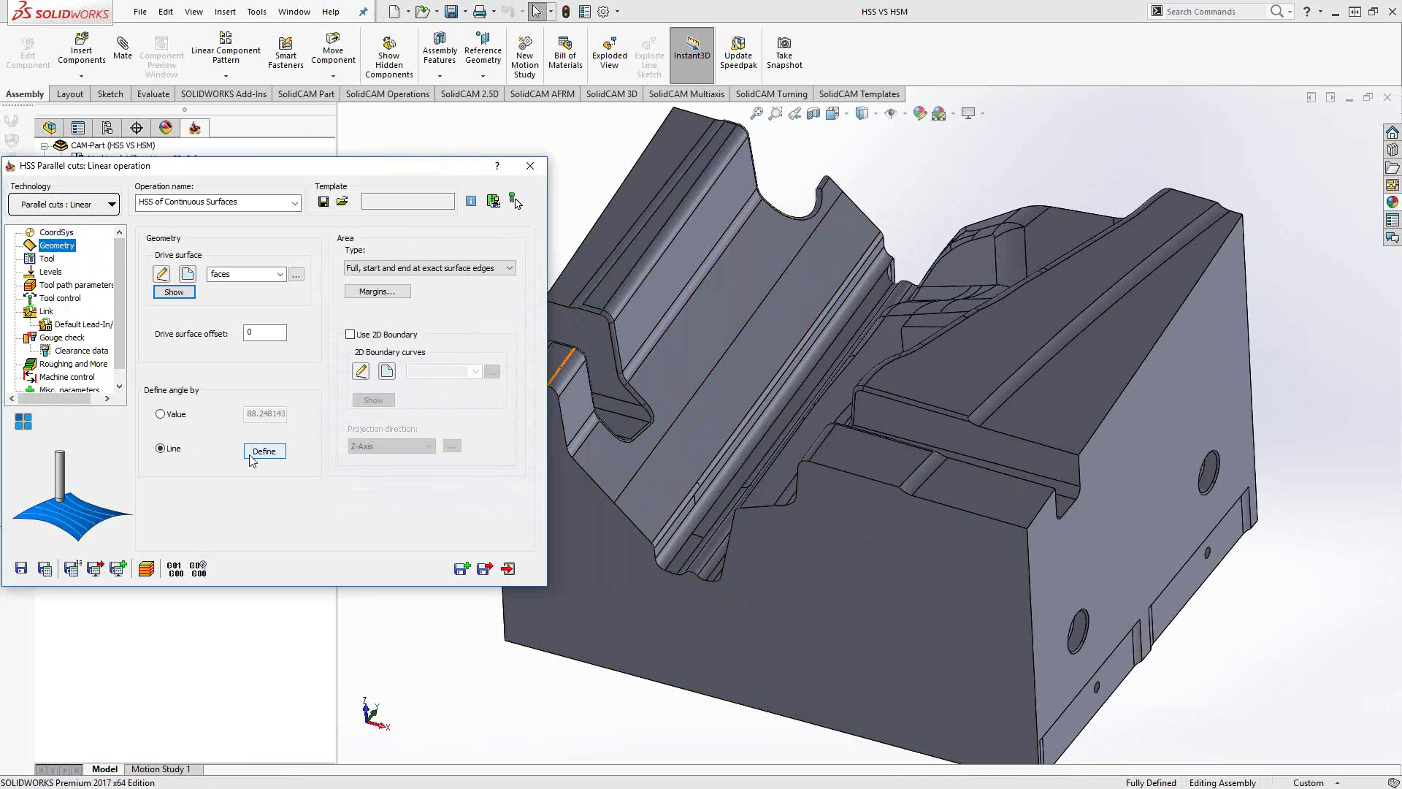
Review the HSS operation's Tool, Levels, Tool path parameters and Link settings, then exit.
click(44, 259)
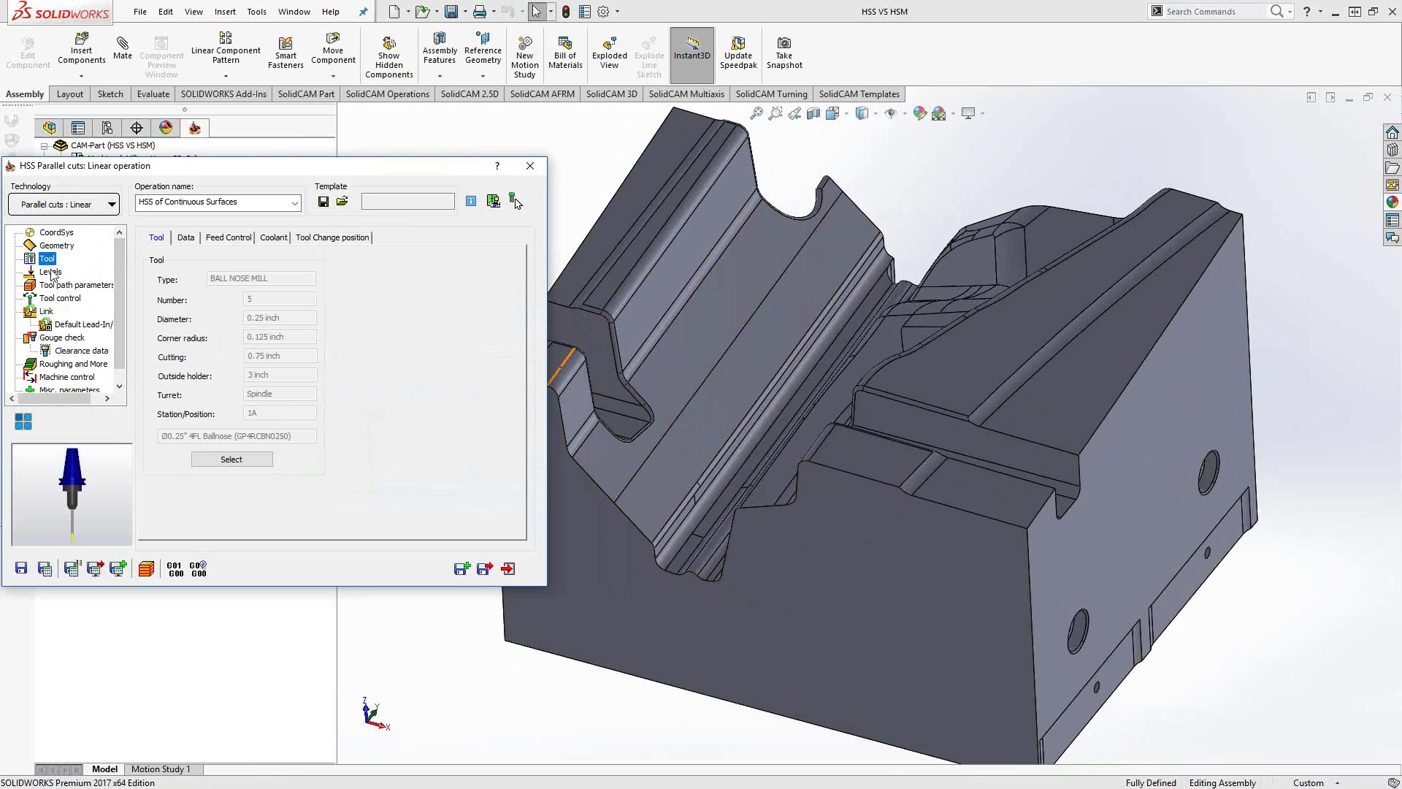
click(51, 272)
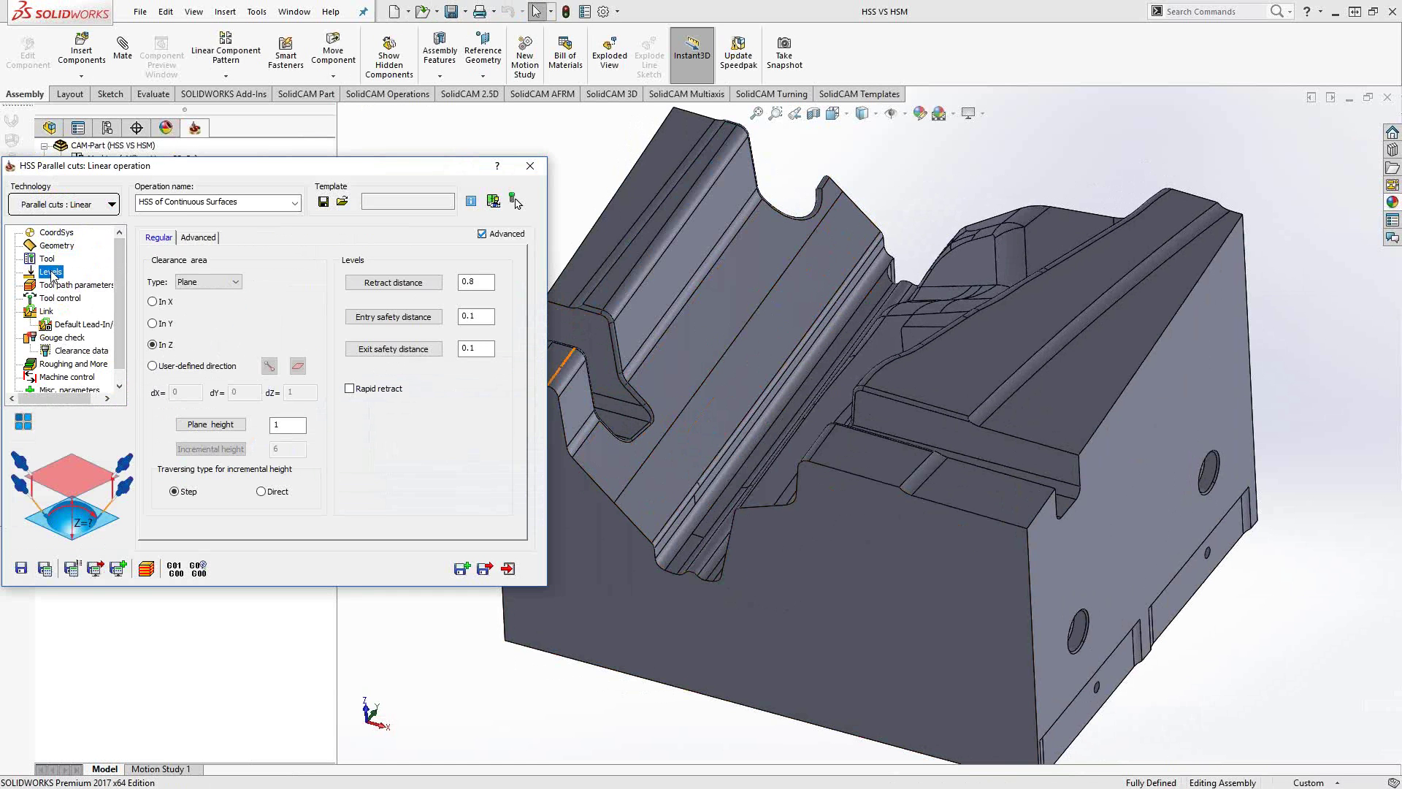
click(55, 289)
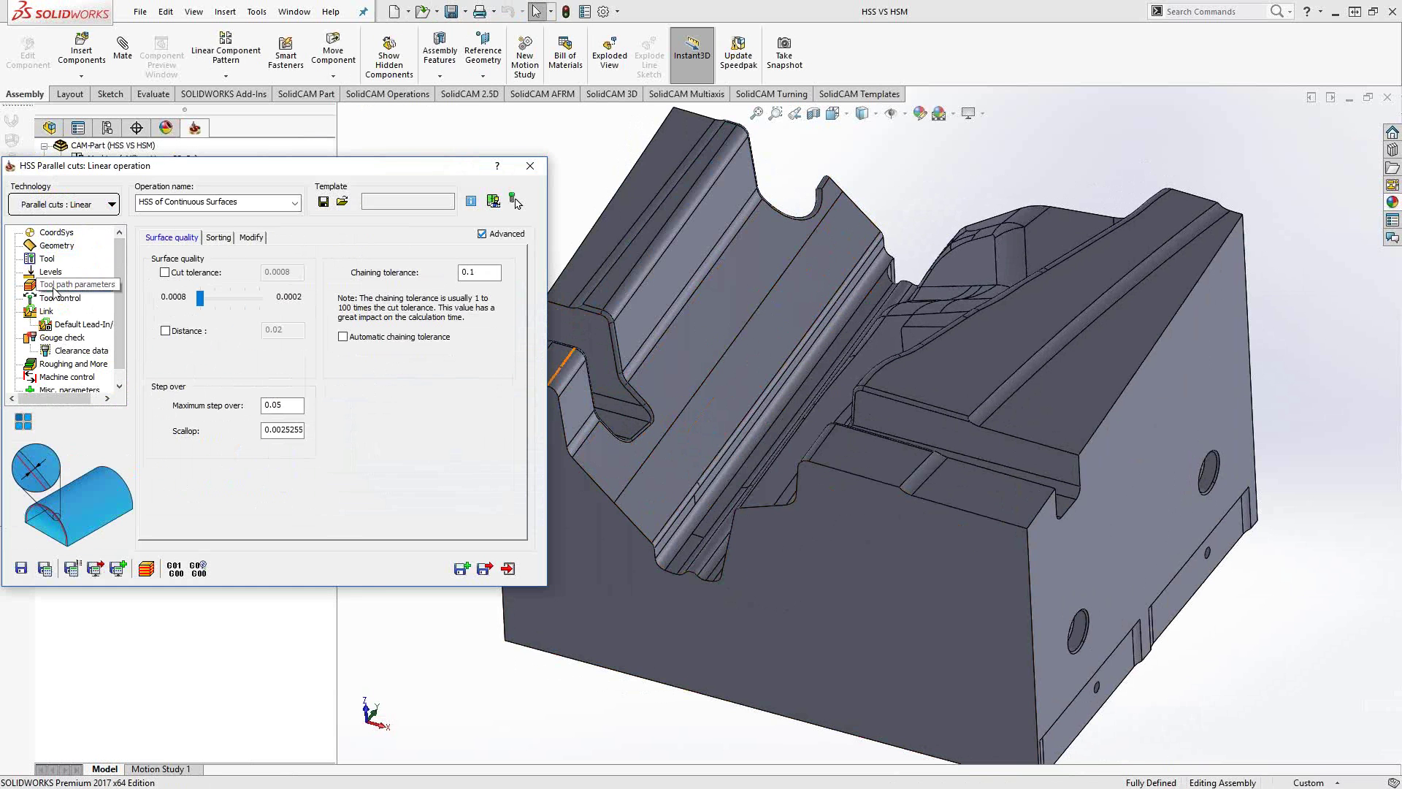
click(45, 312)
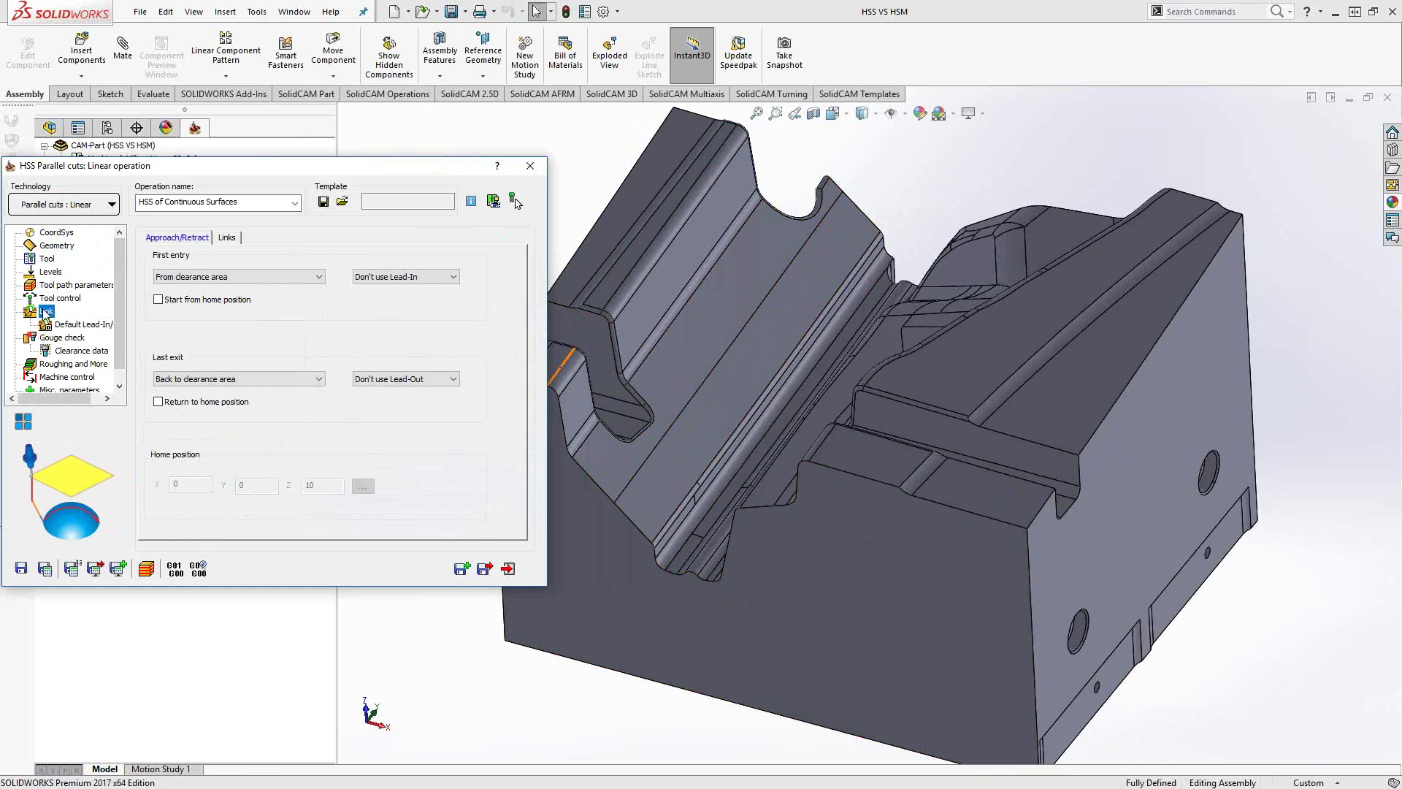
click(231, 238)
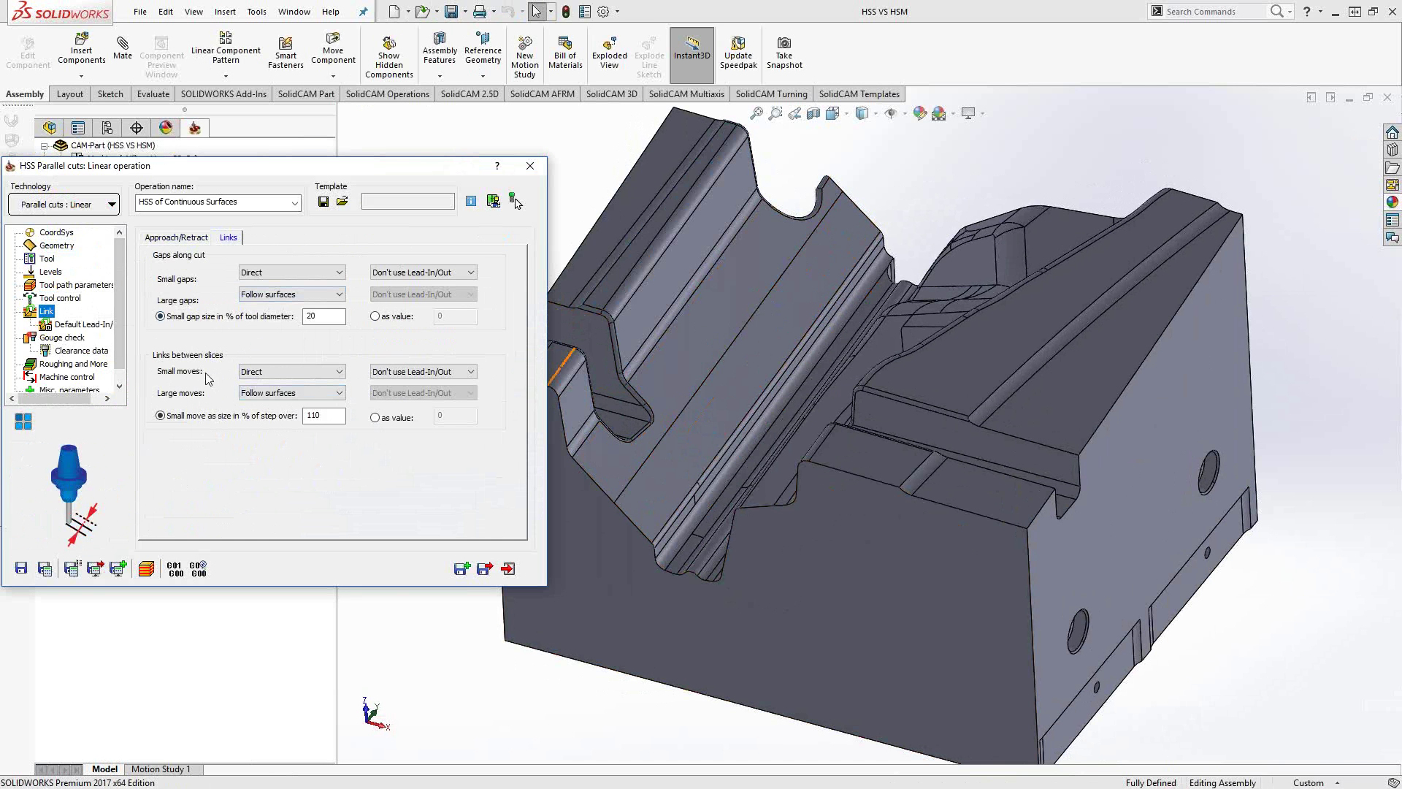
click(508, 568)
Show the HSS toolpath, orbit to inspect it on the grooved faces, then hide it.
click(125, 381)
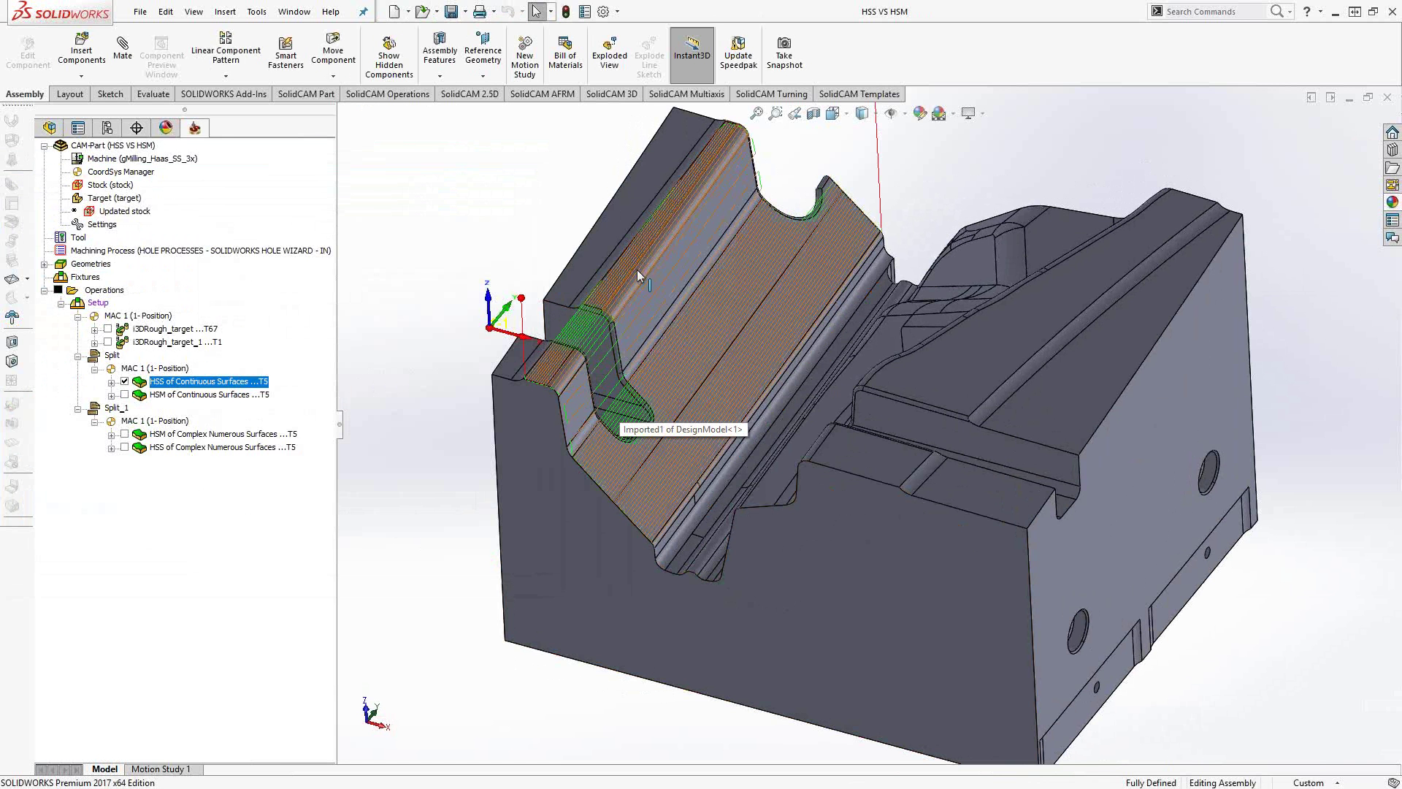
middle_drag(700, 327, 671, 361)
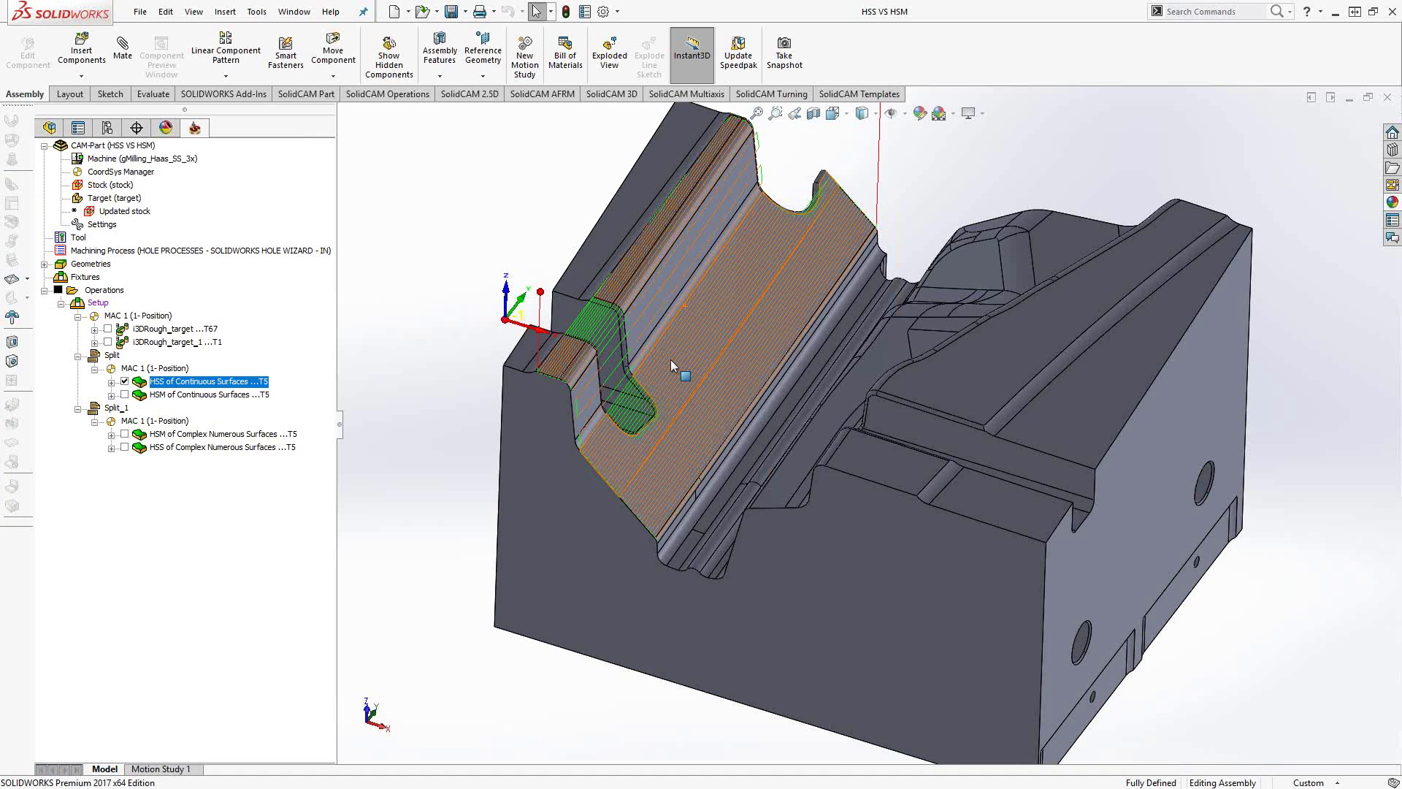
click(125, 380)
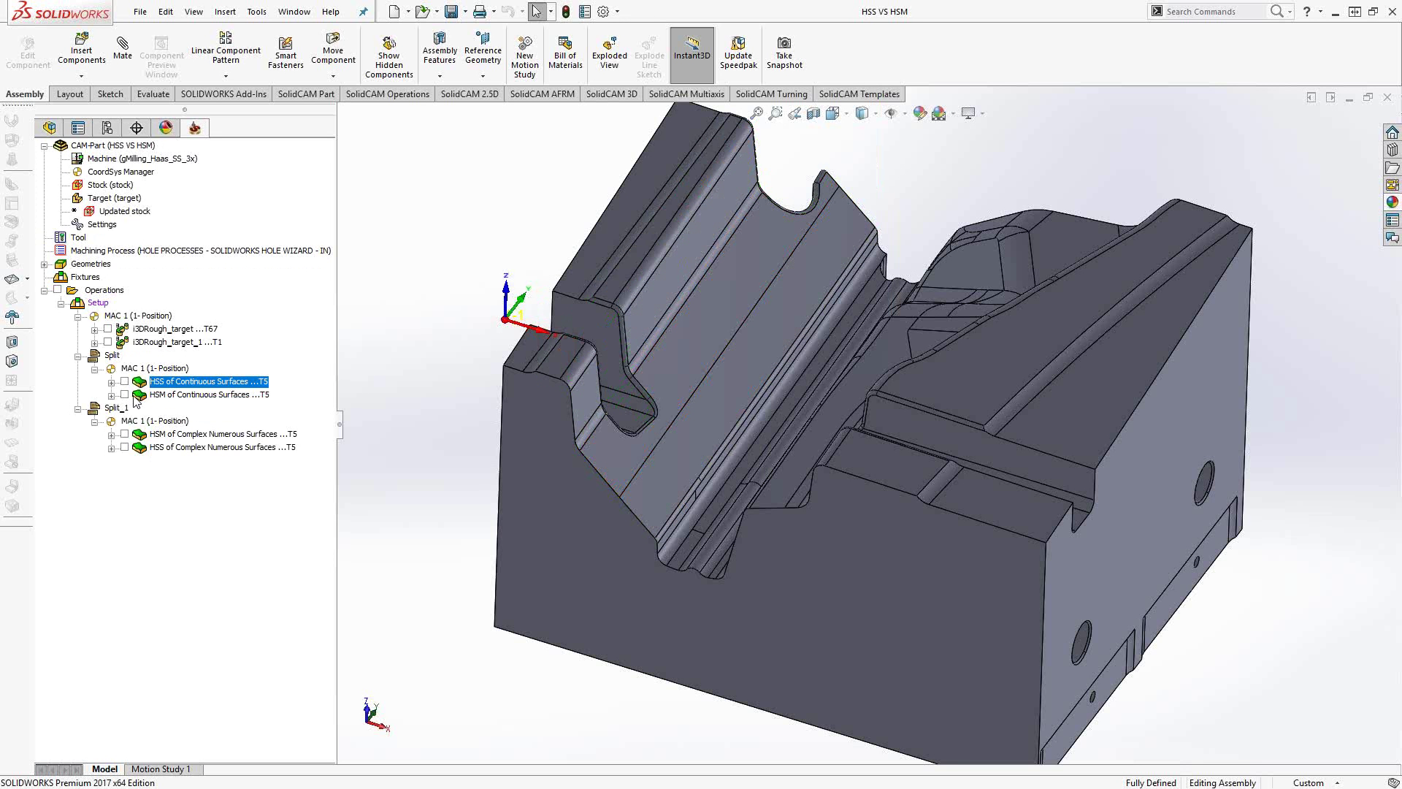
Open HSM of Continuous Surfaces and preview its manual contour1 constraint boundary.
double_click(150, 396)
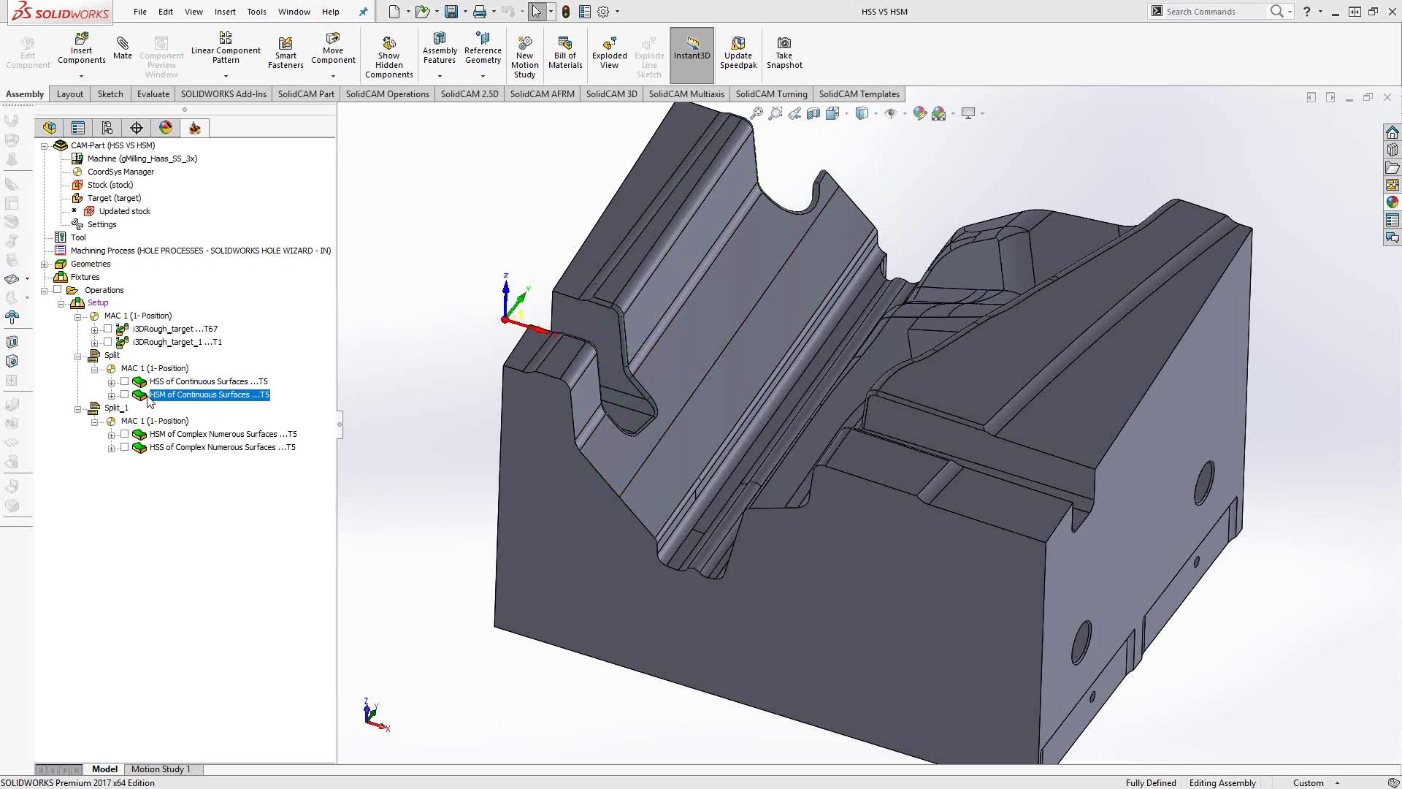
click(224, 192)
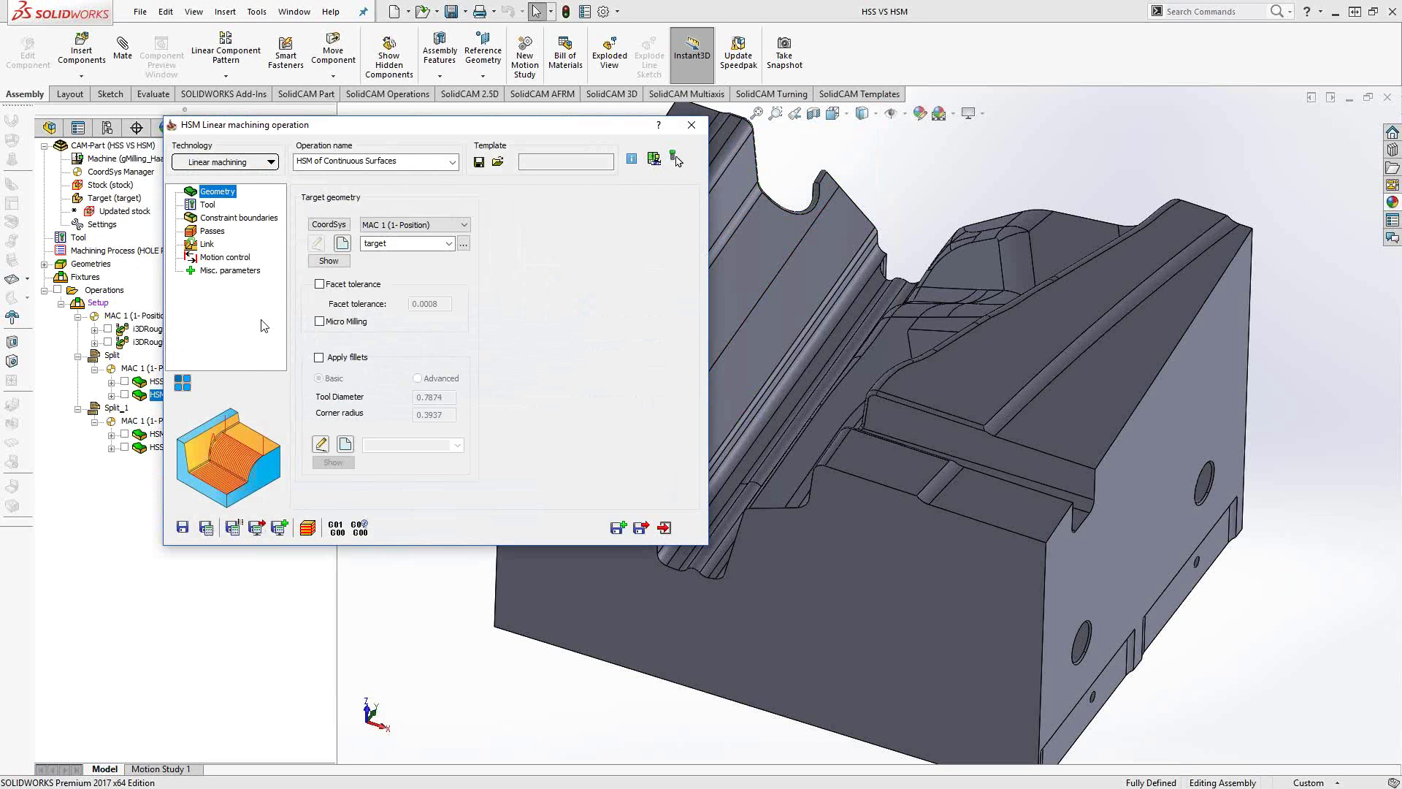
click(235, 218)
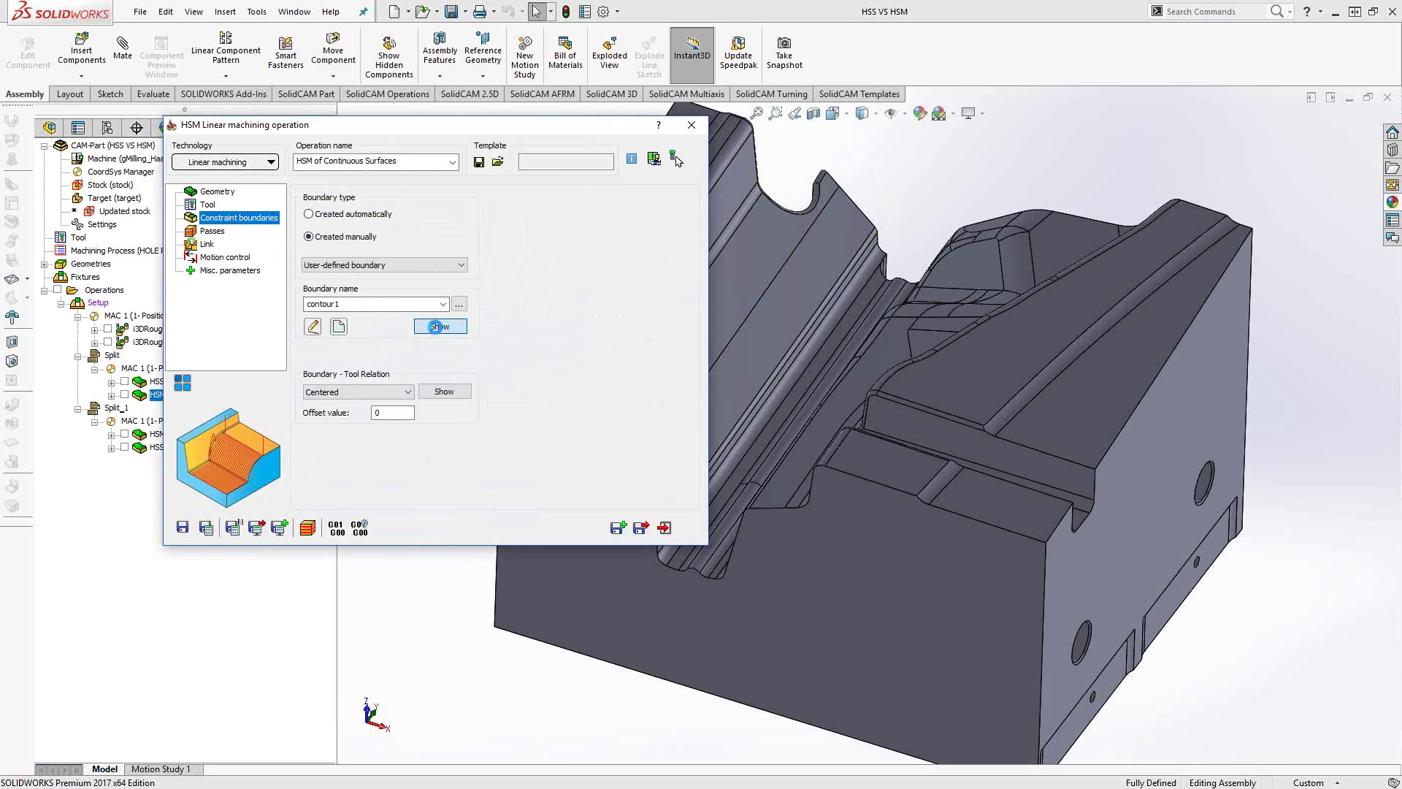
click(436, 326)
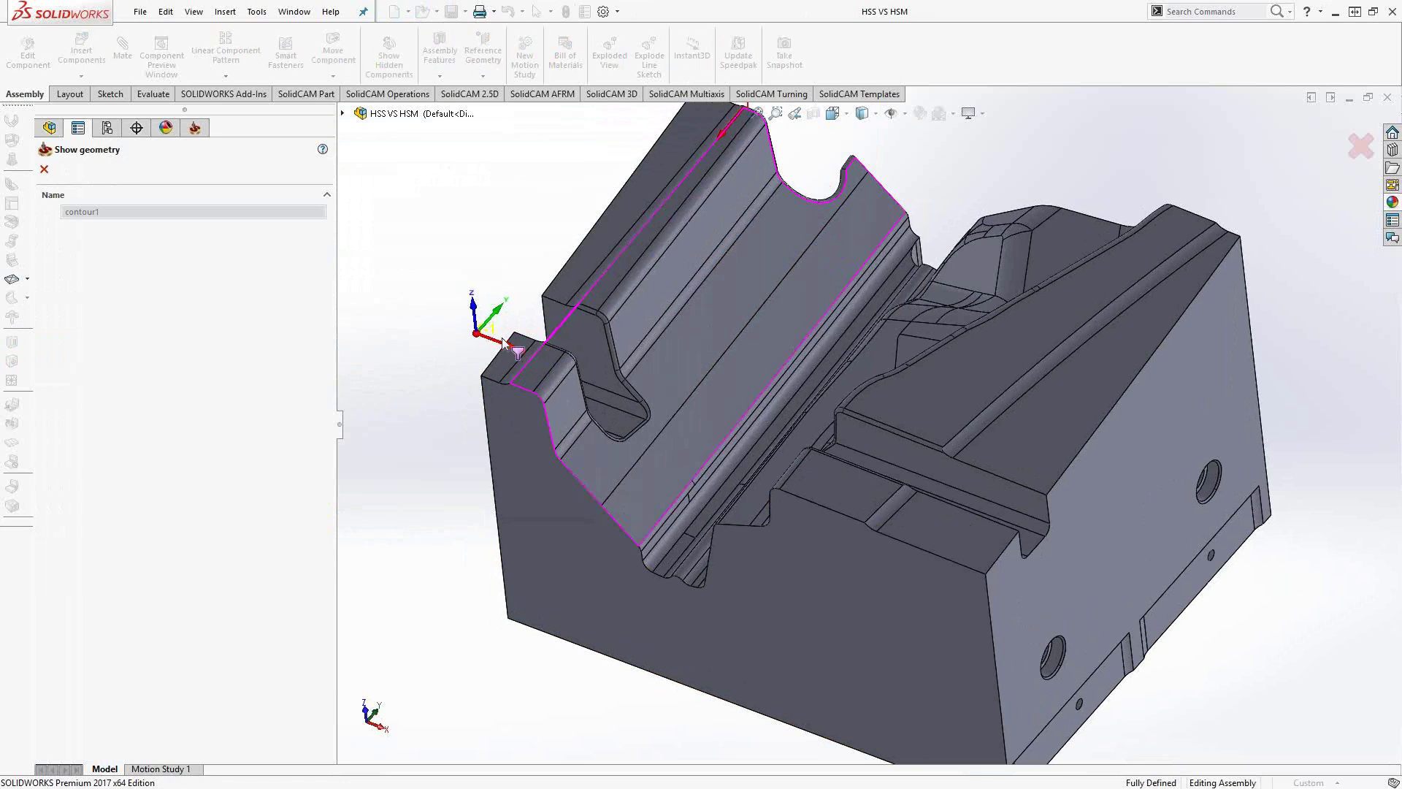
click(43, 168)
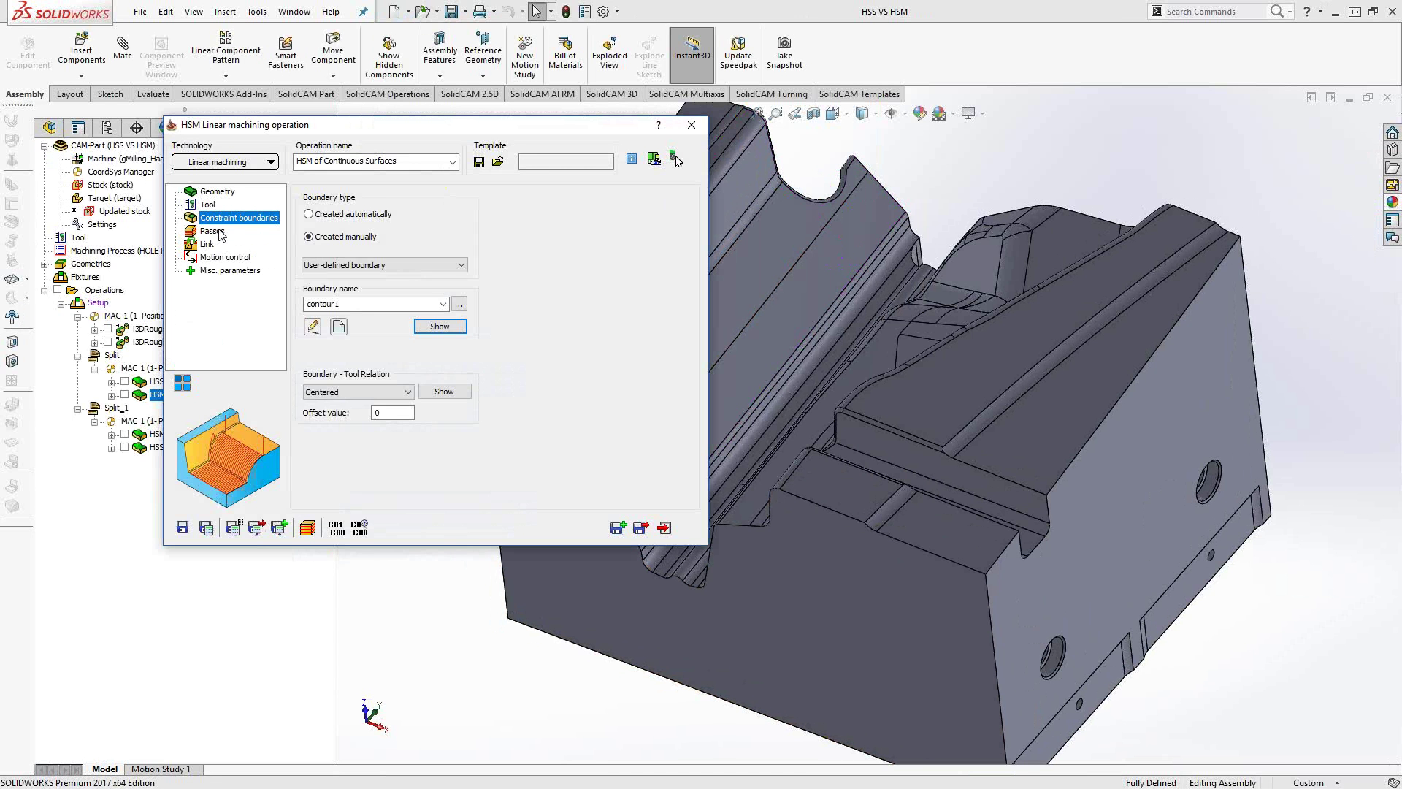
Check the Passes page (0.05 step-over, 7.94275 step-down) and keep Linear machining technology.
click(212, 230)
click(420, 332)
key(ctrl+a)
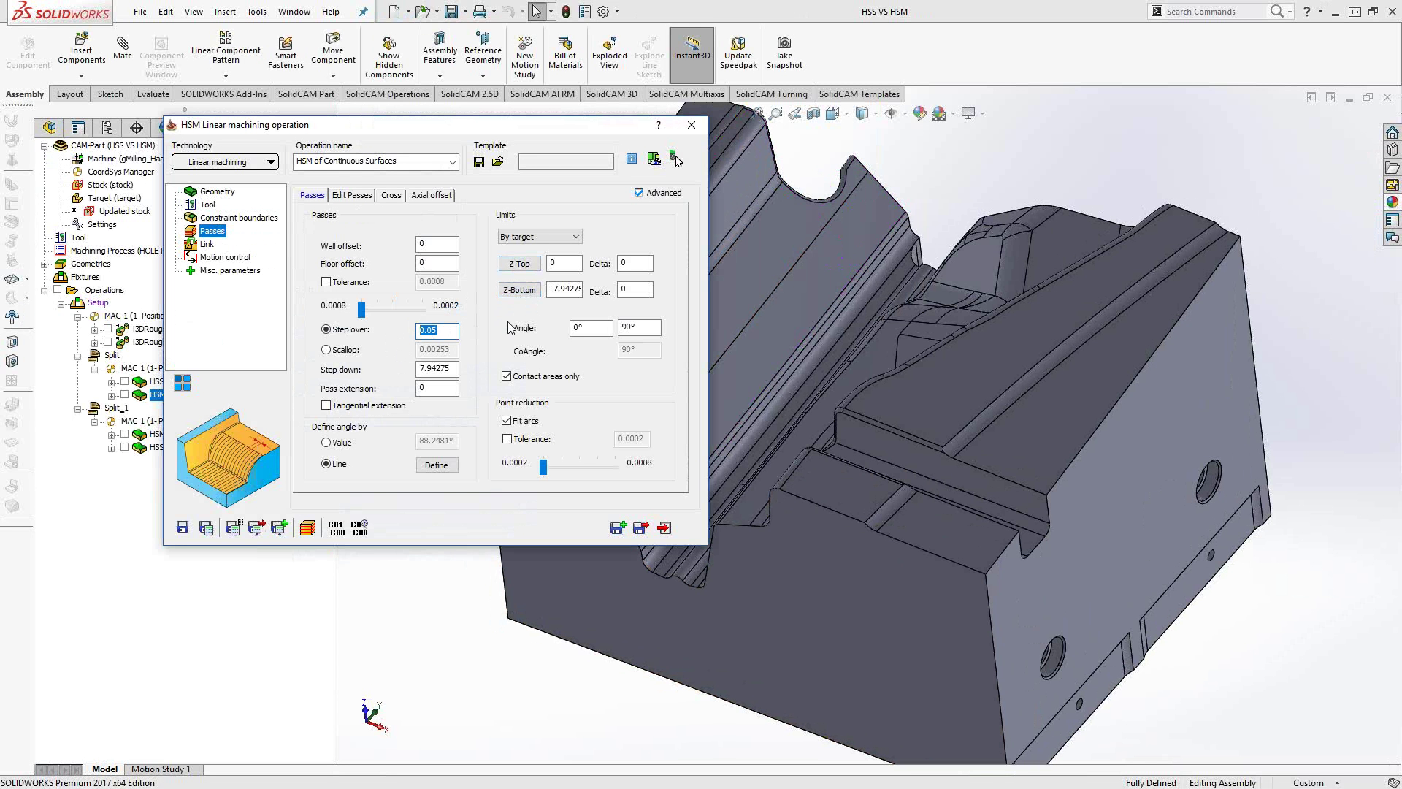
mouse_move(510, 333)
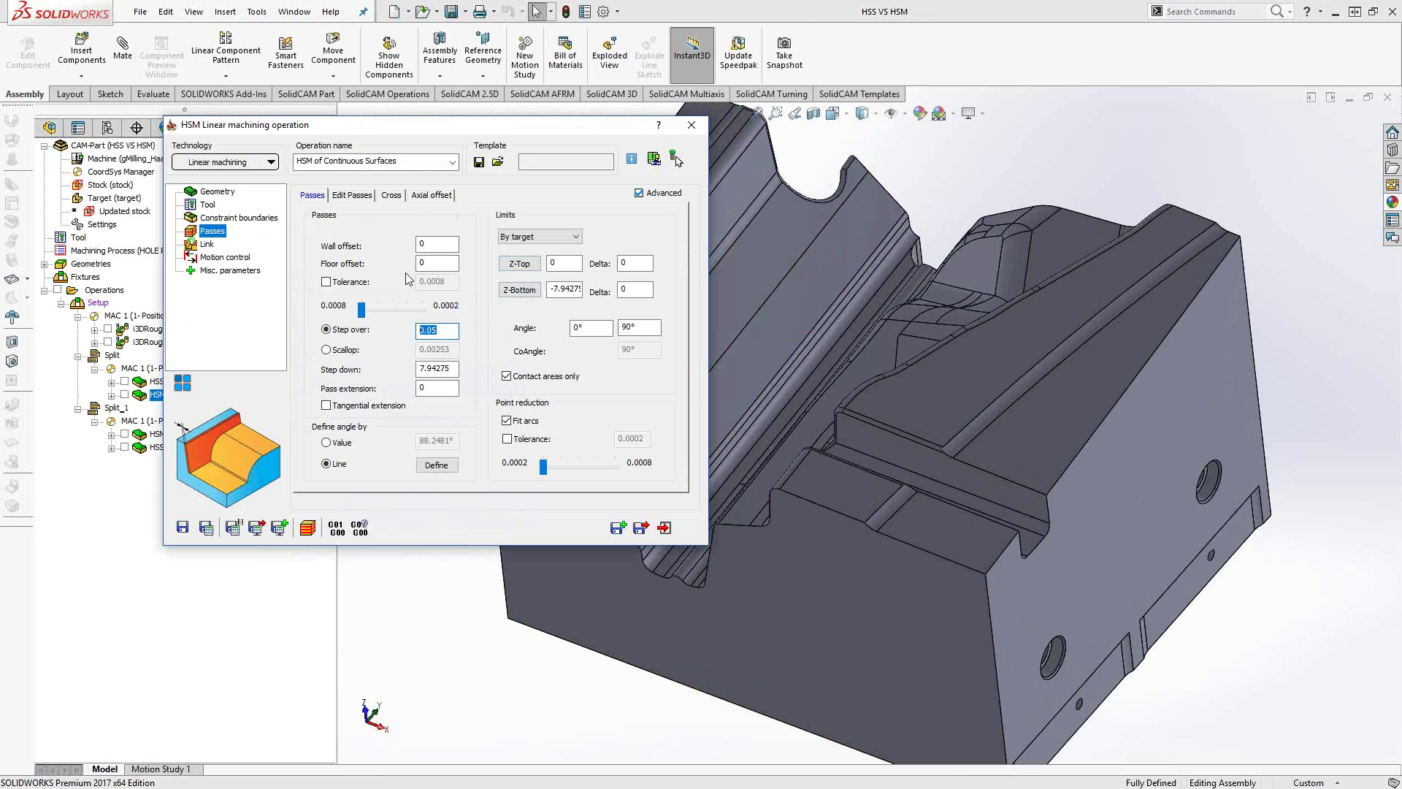
click(269, 162)
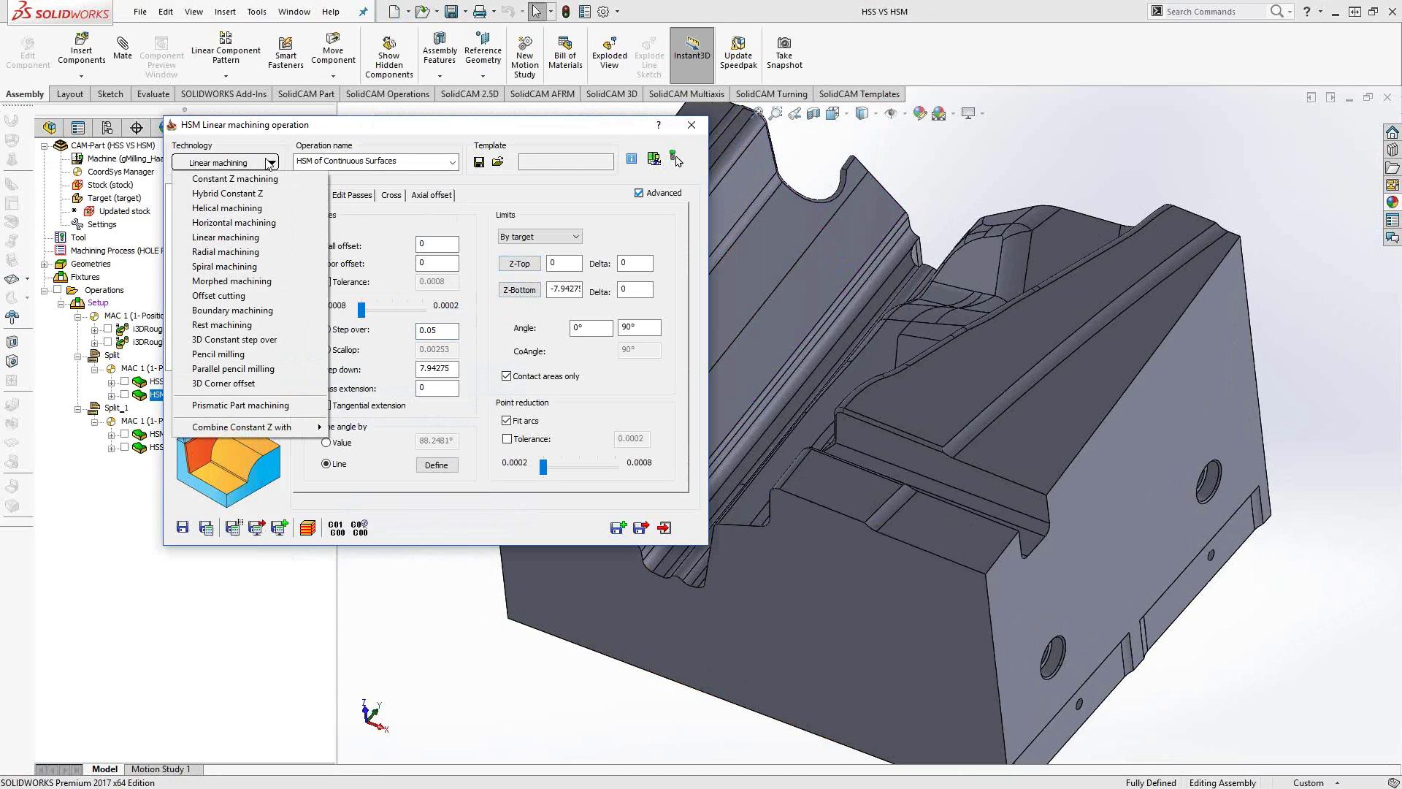
click(289, 136)
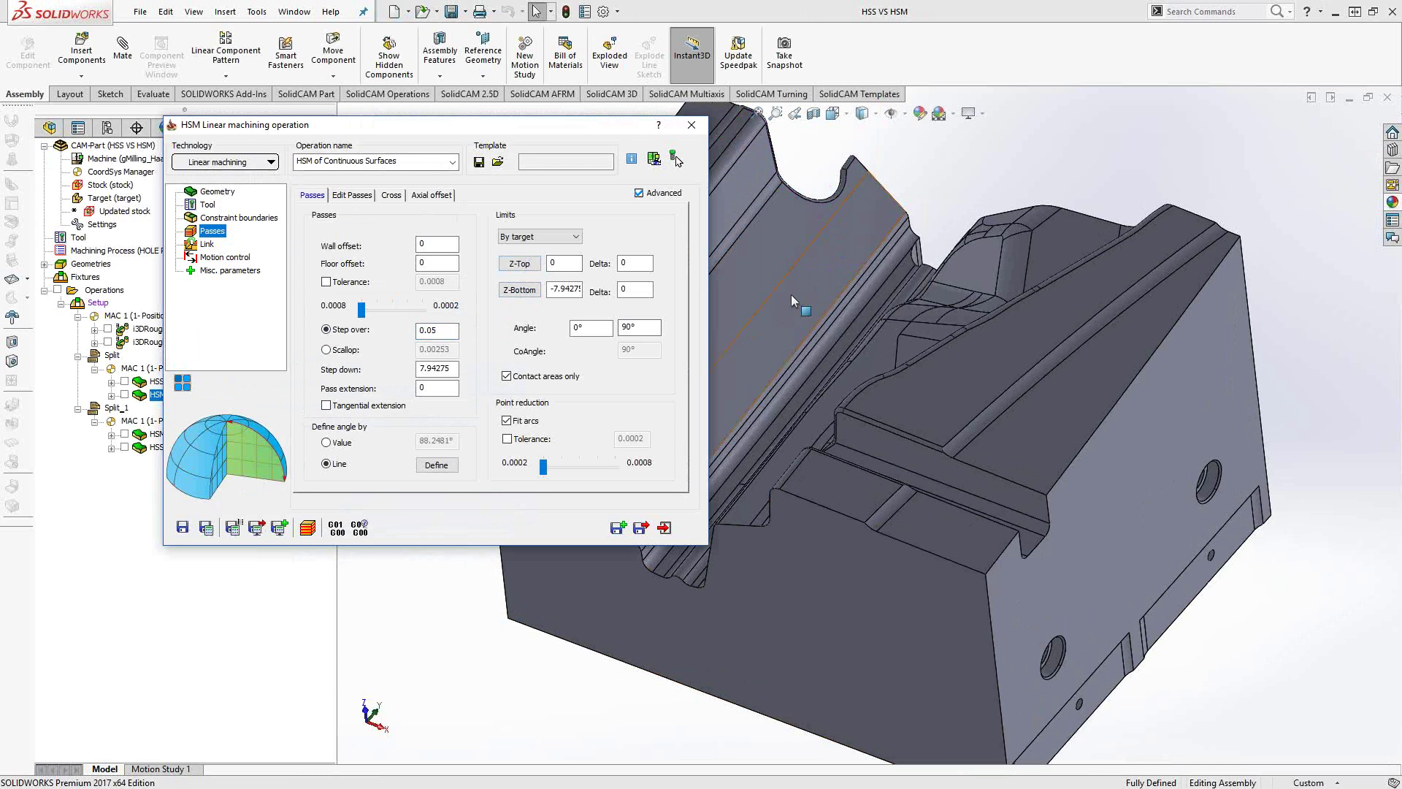
Close the HSM dialog and display its toolpath, zooming in around the notch.
click(691, 125)
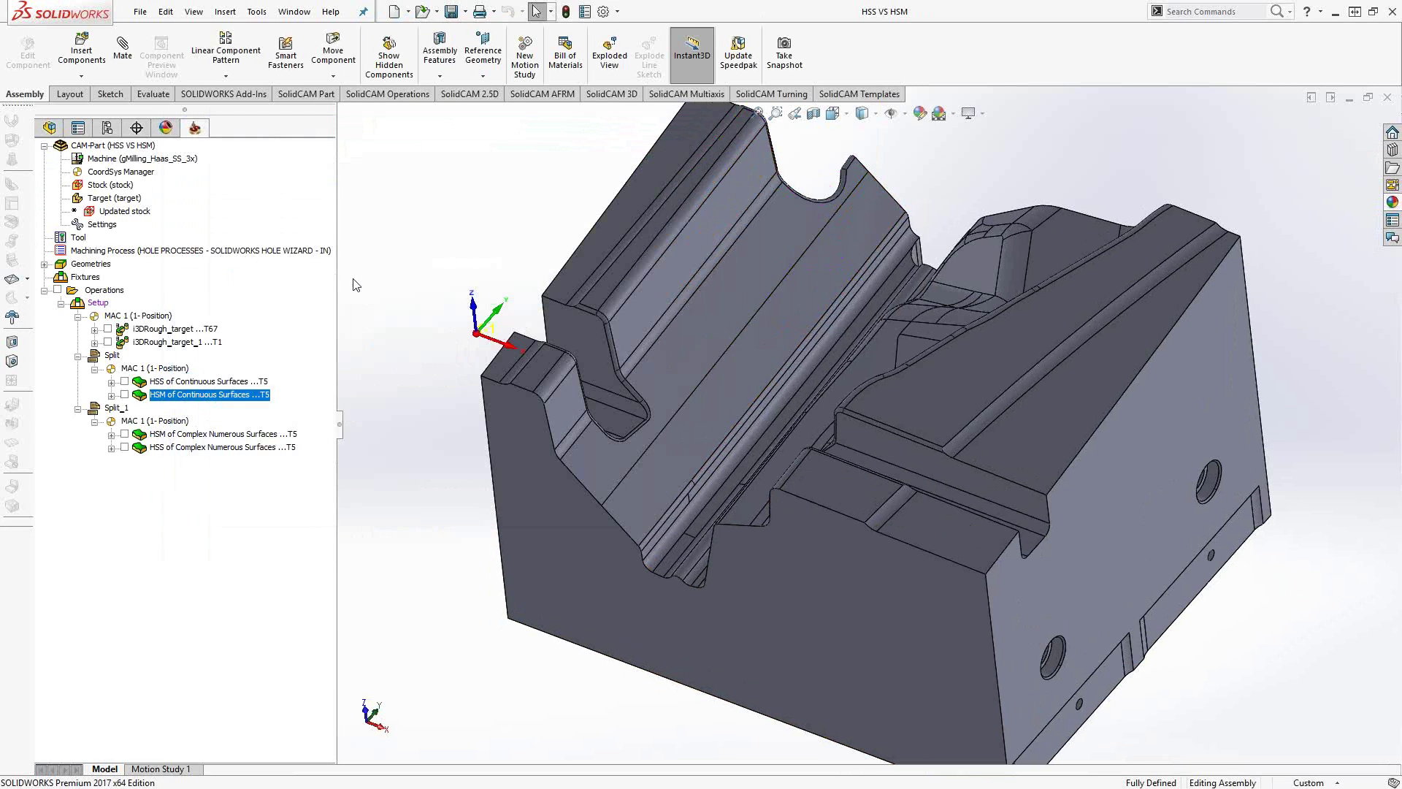
click(124, 394)
middle_drag(727, 423, 648, 314)
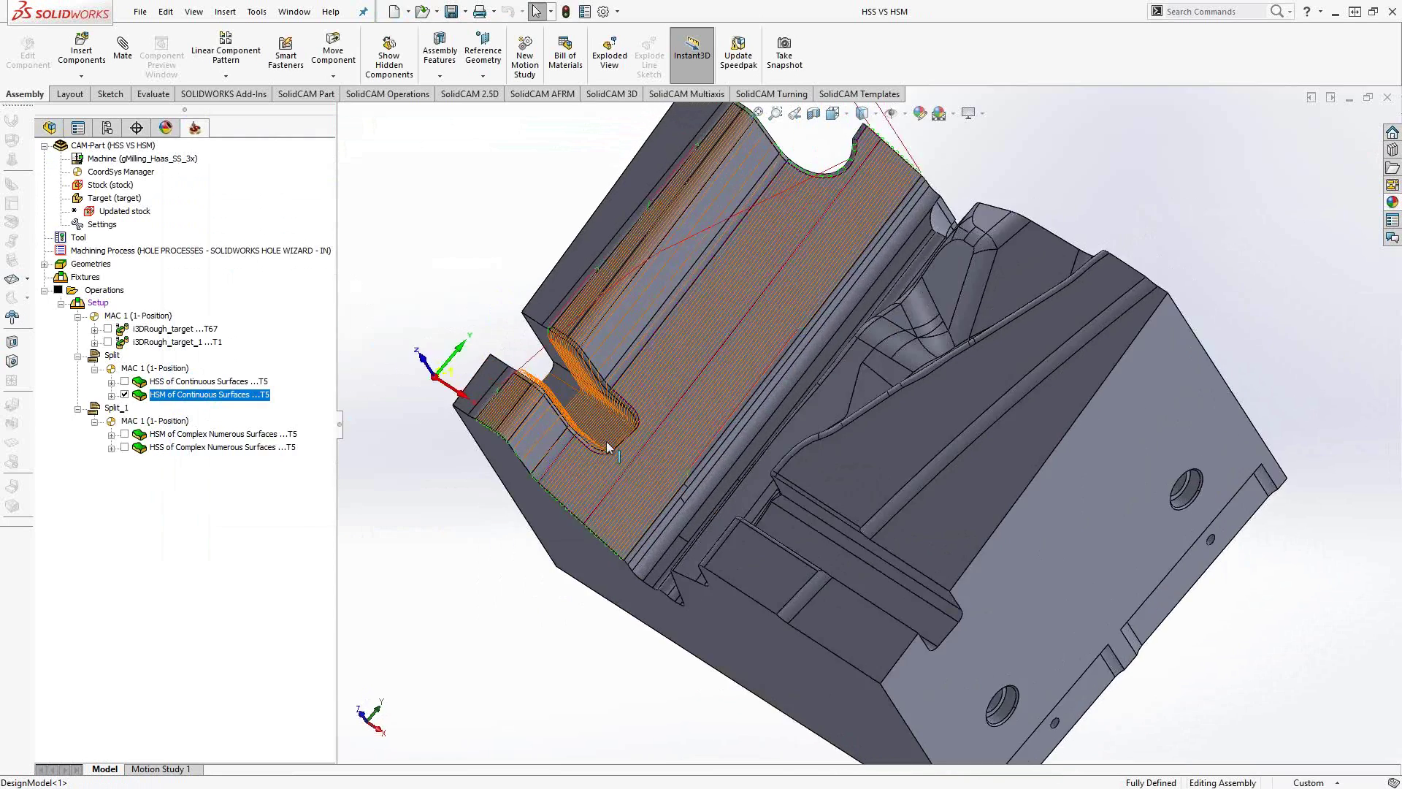
scroll(638, 291, down, 6)
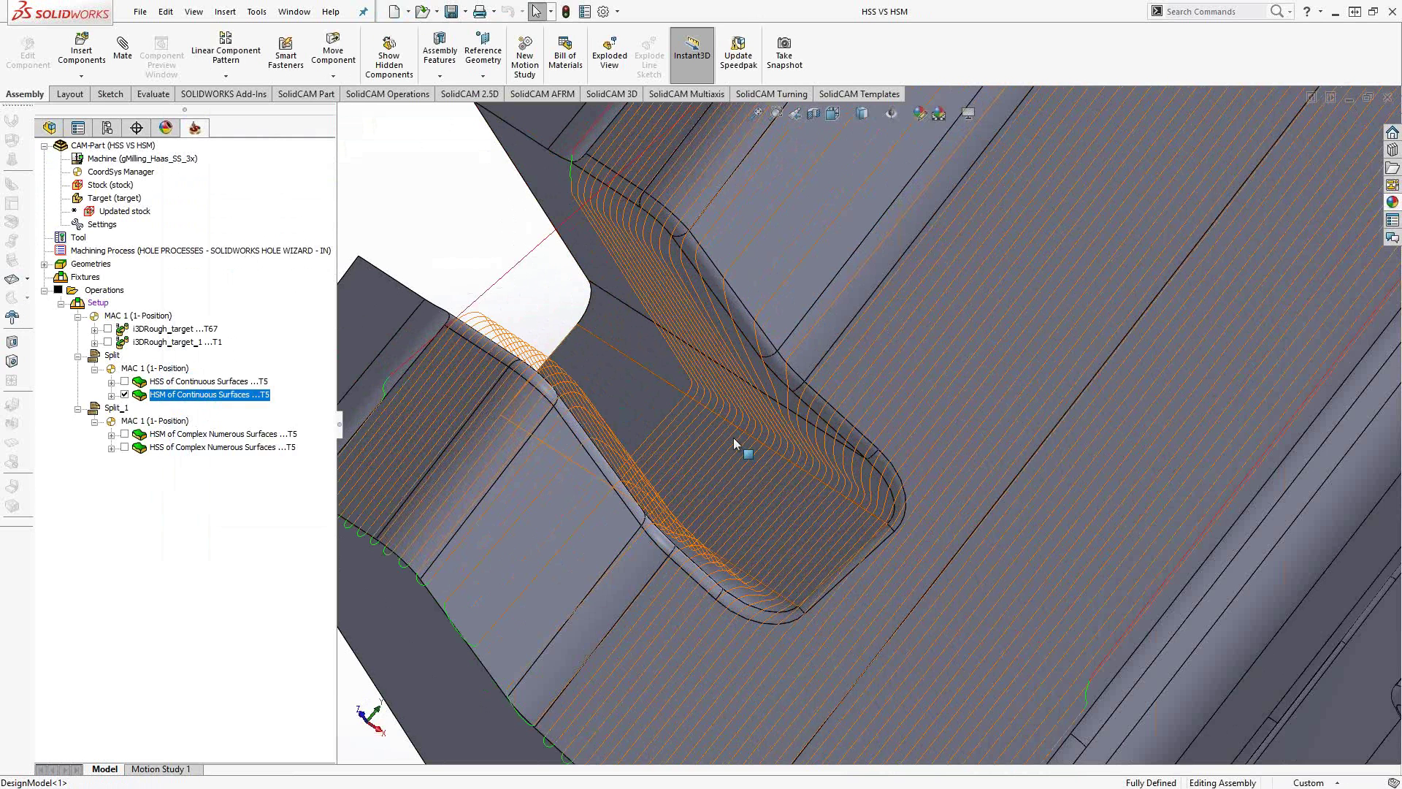
middle_drag(733, 436, 740, 395)
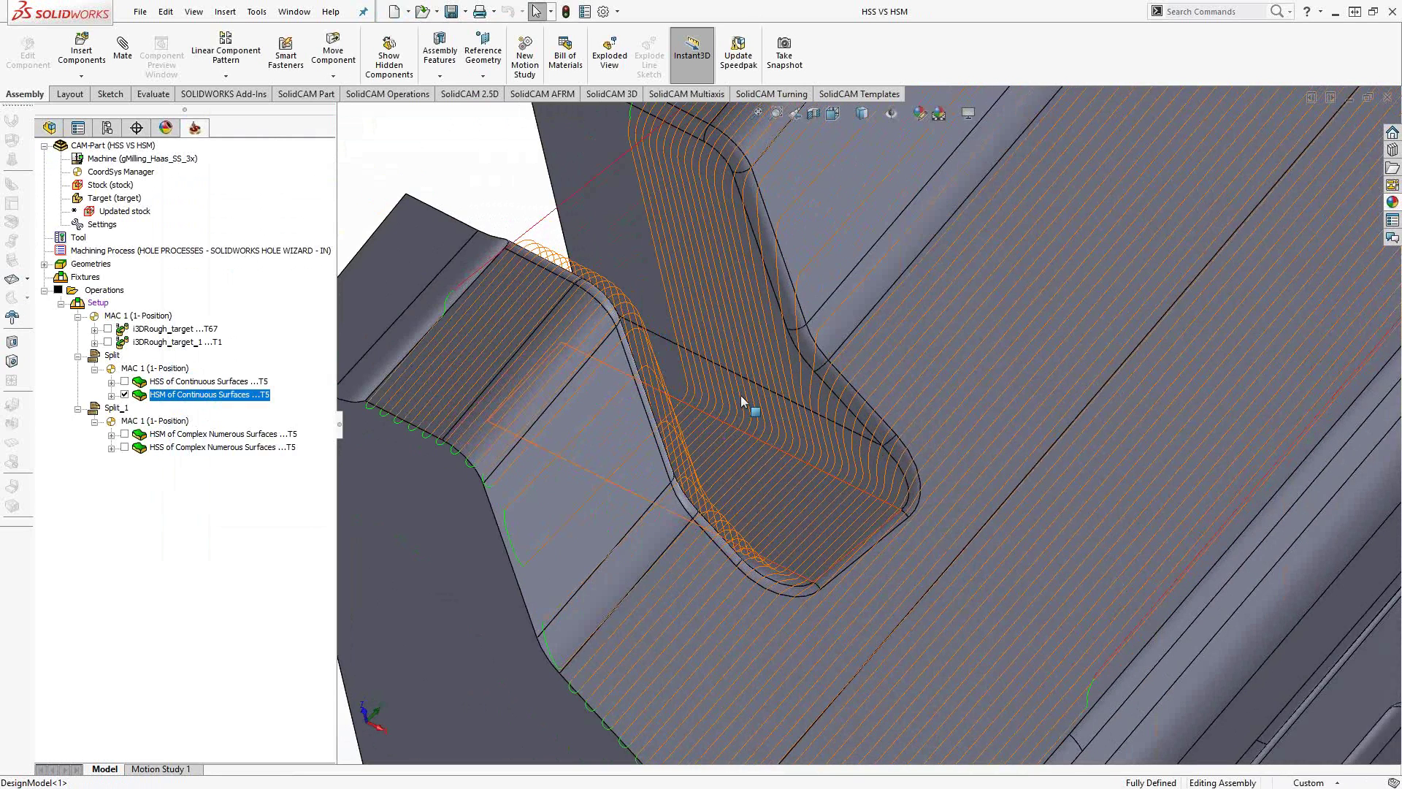
scroll(741, 396, up, 5)
middle_drag(769, 397, 846, 281)
scroll(782, 388, up, 5)
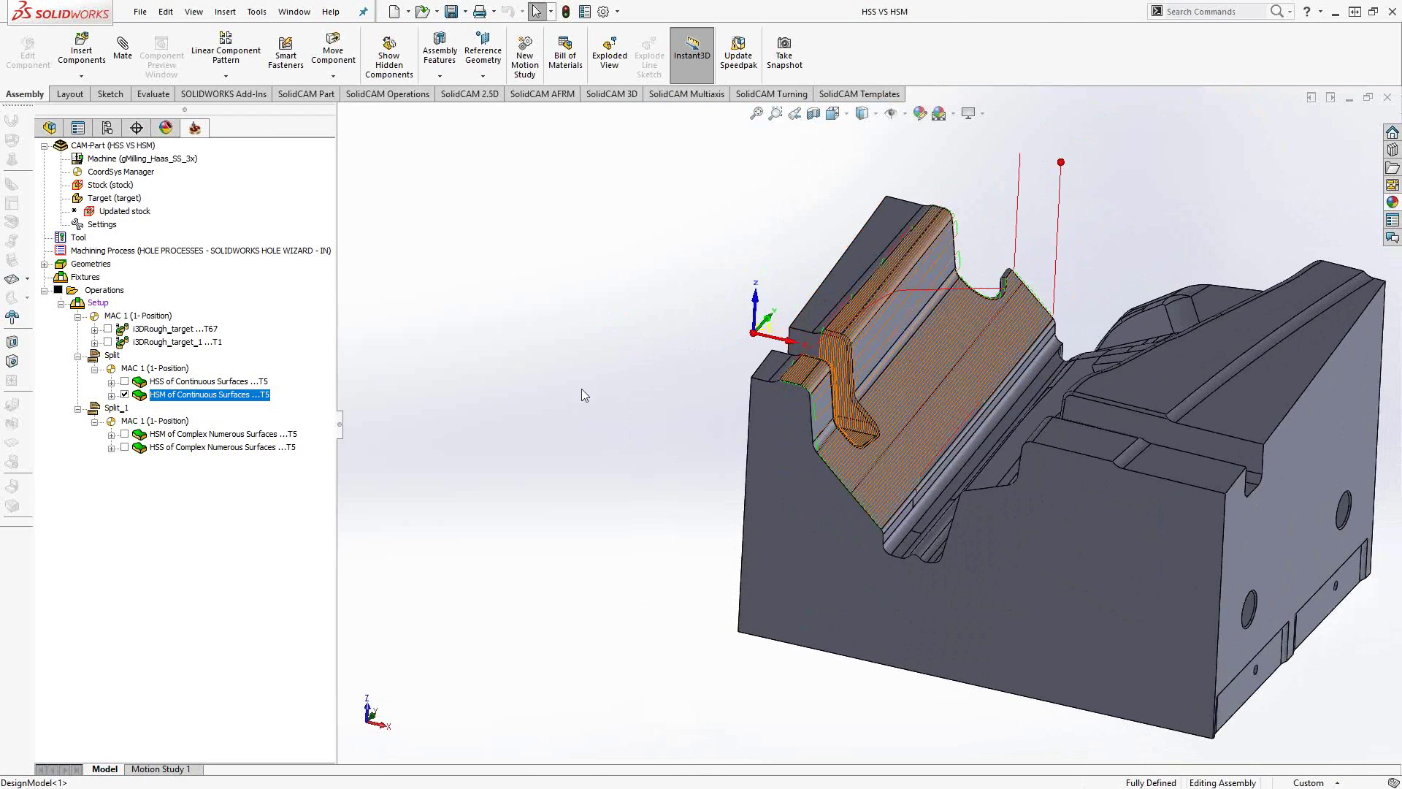
Hide the HSM Continuous Surfaces toolpath and turn the part to its other side.
click(124, 394)
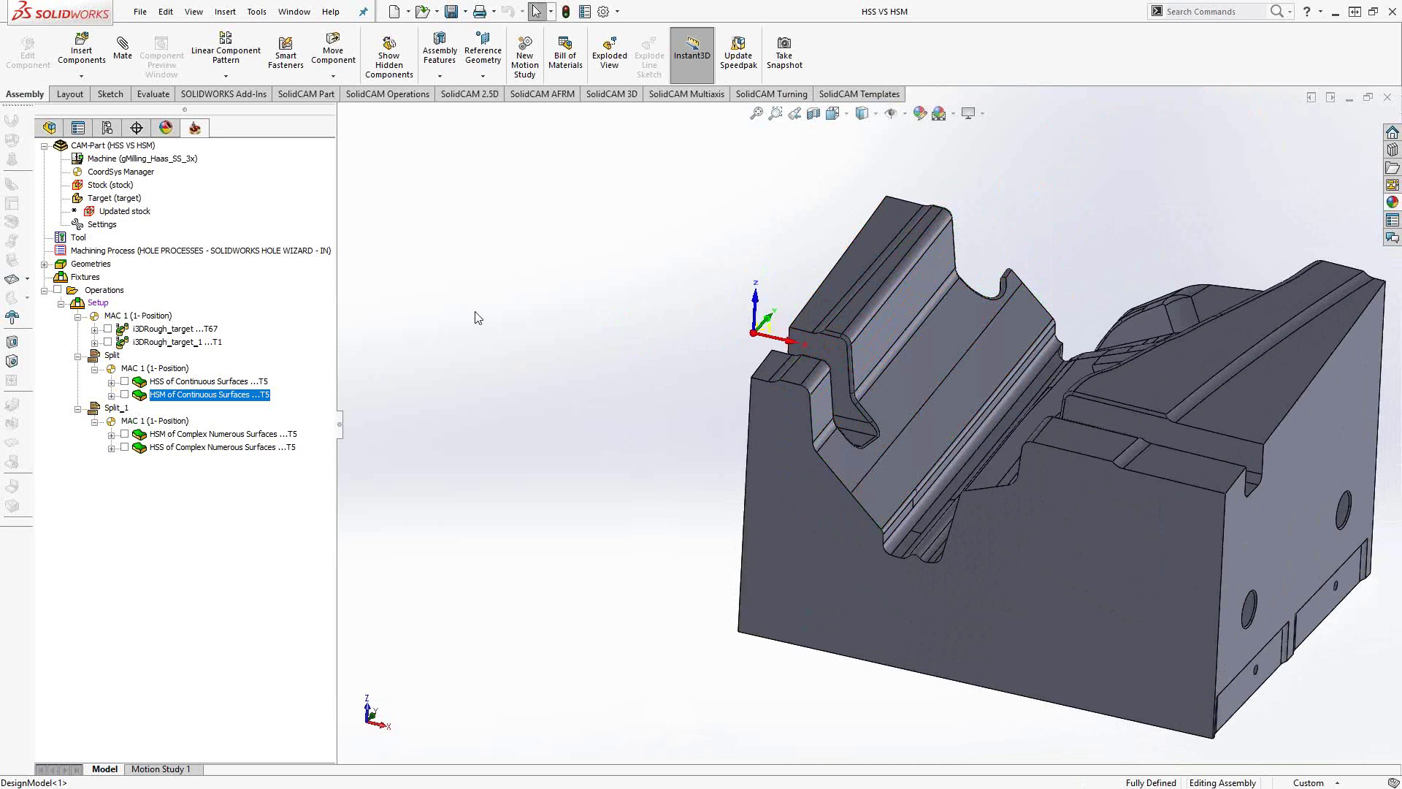
middle_drag(580, 407, 720, 502)
scroll(1051, 266, down, 5)
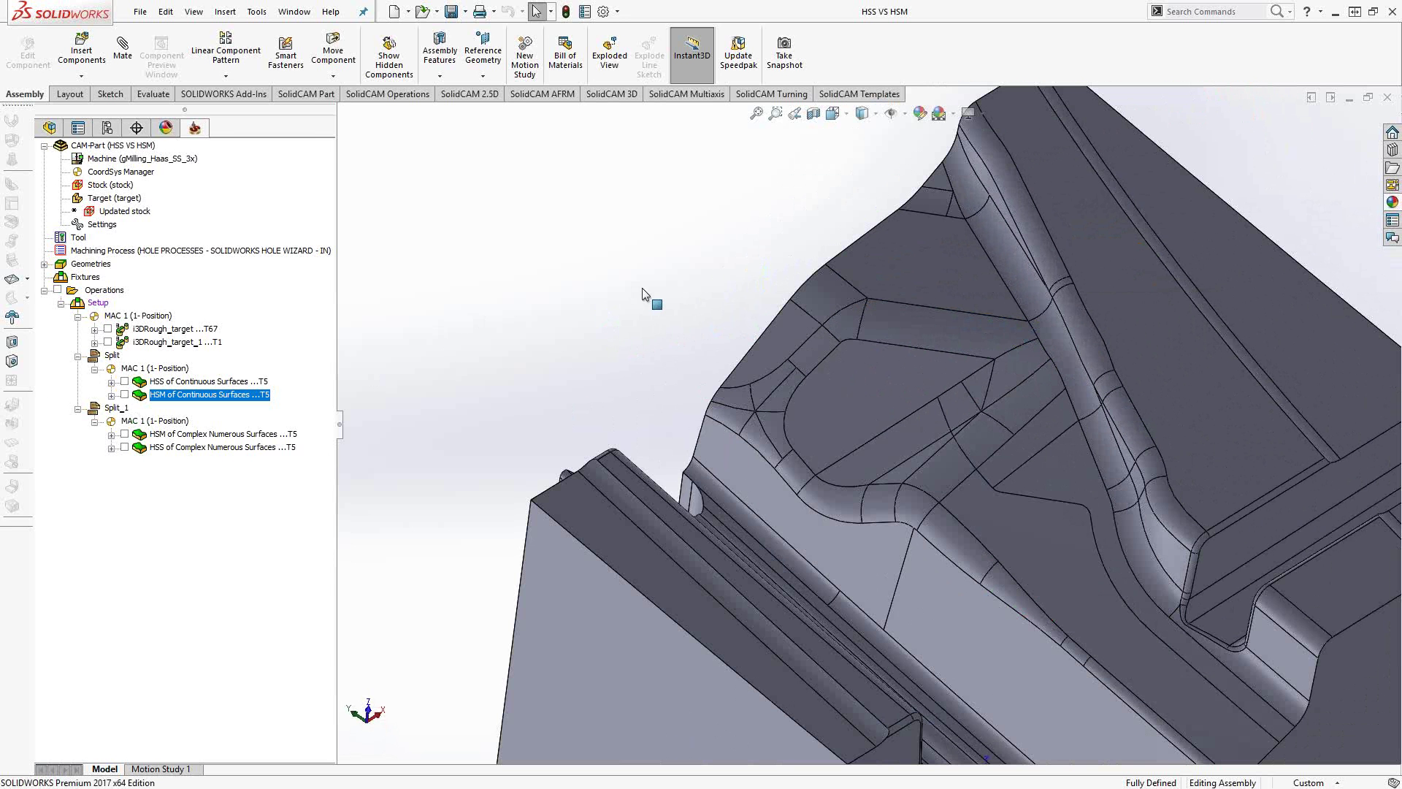
Open HSM of Complex Numerous Surfaces and preview its contour4 constraint boundary from above.
click(162, 434)
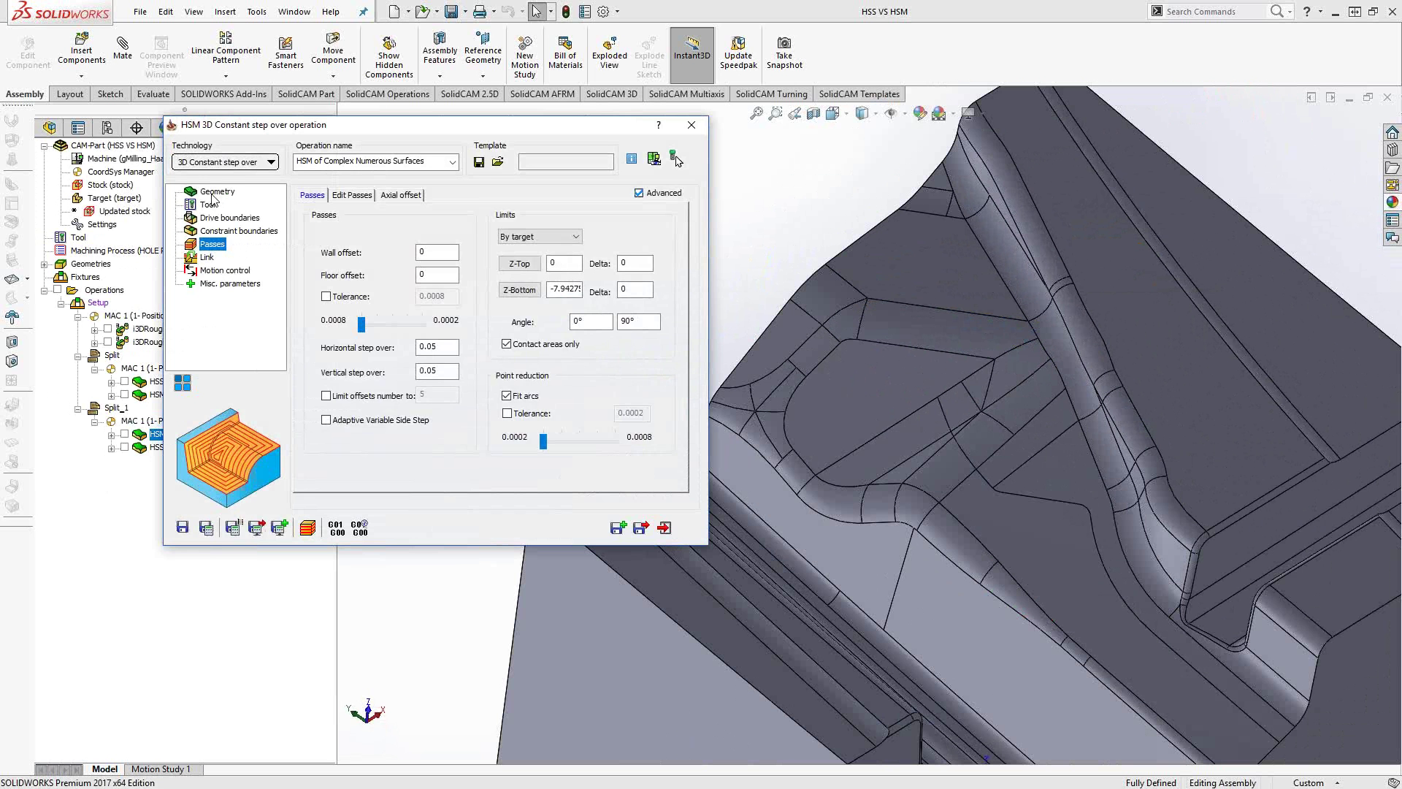
click(214, 193)
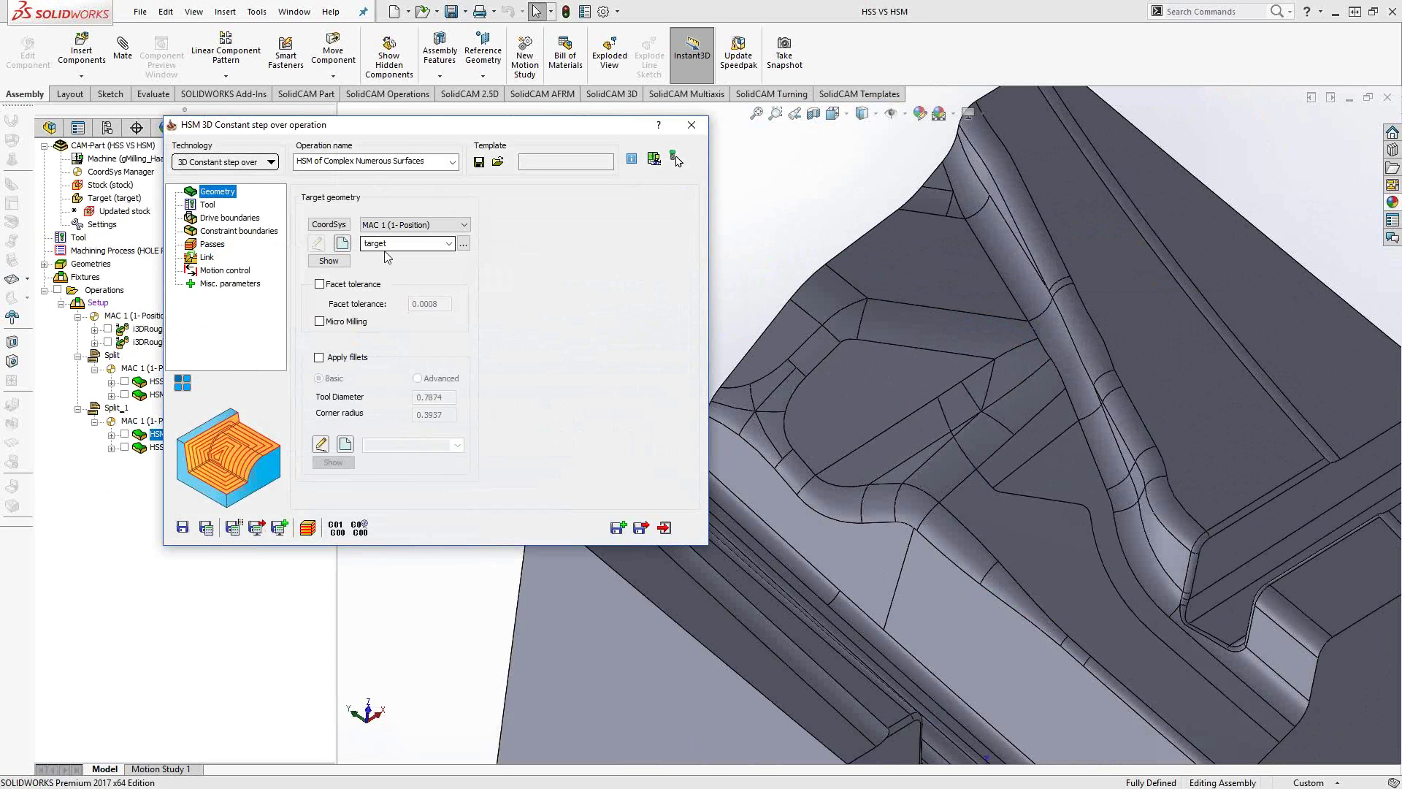
click(226, 232)
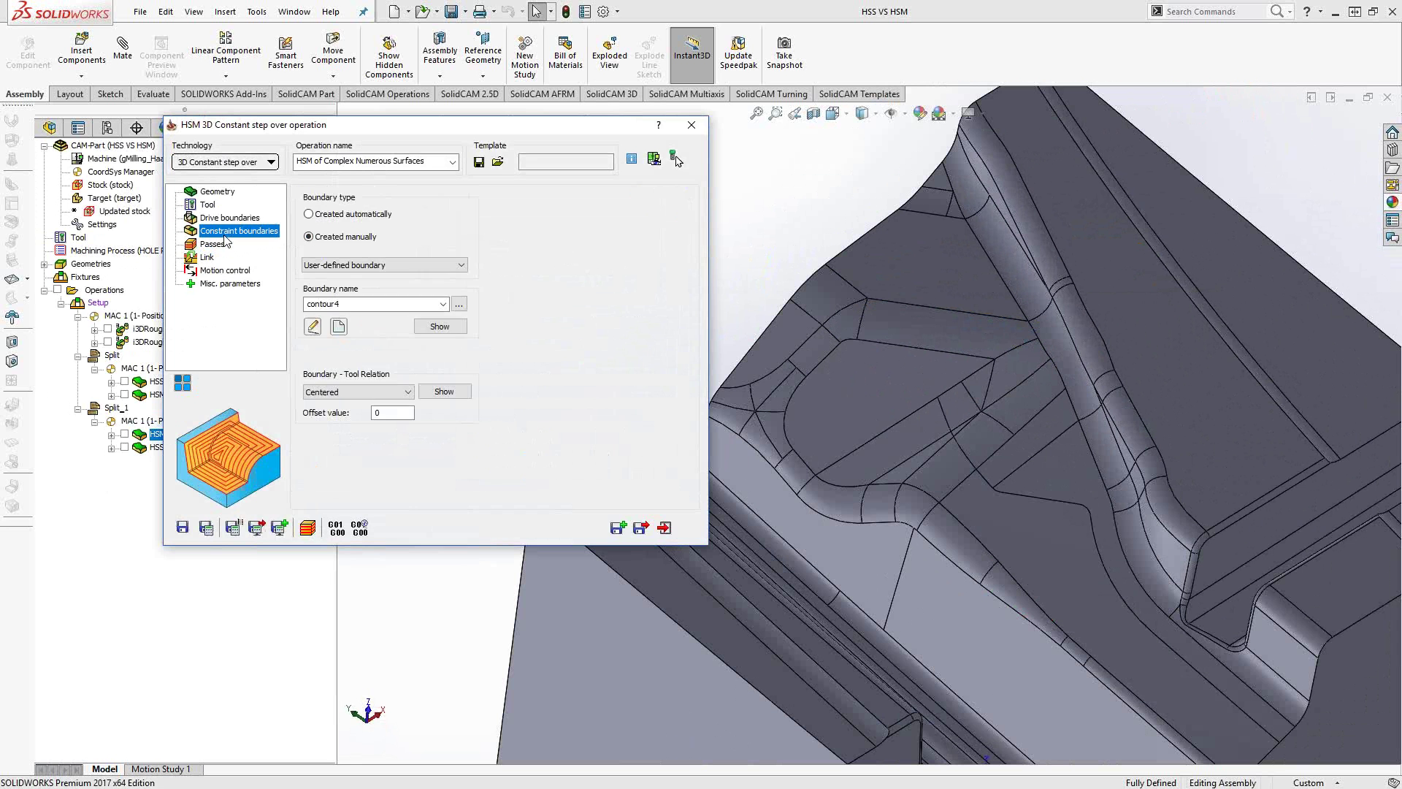
click(446, 326)
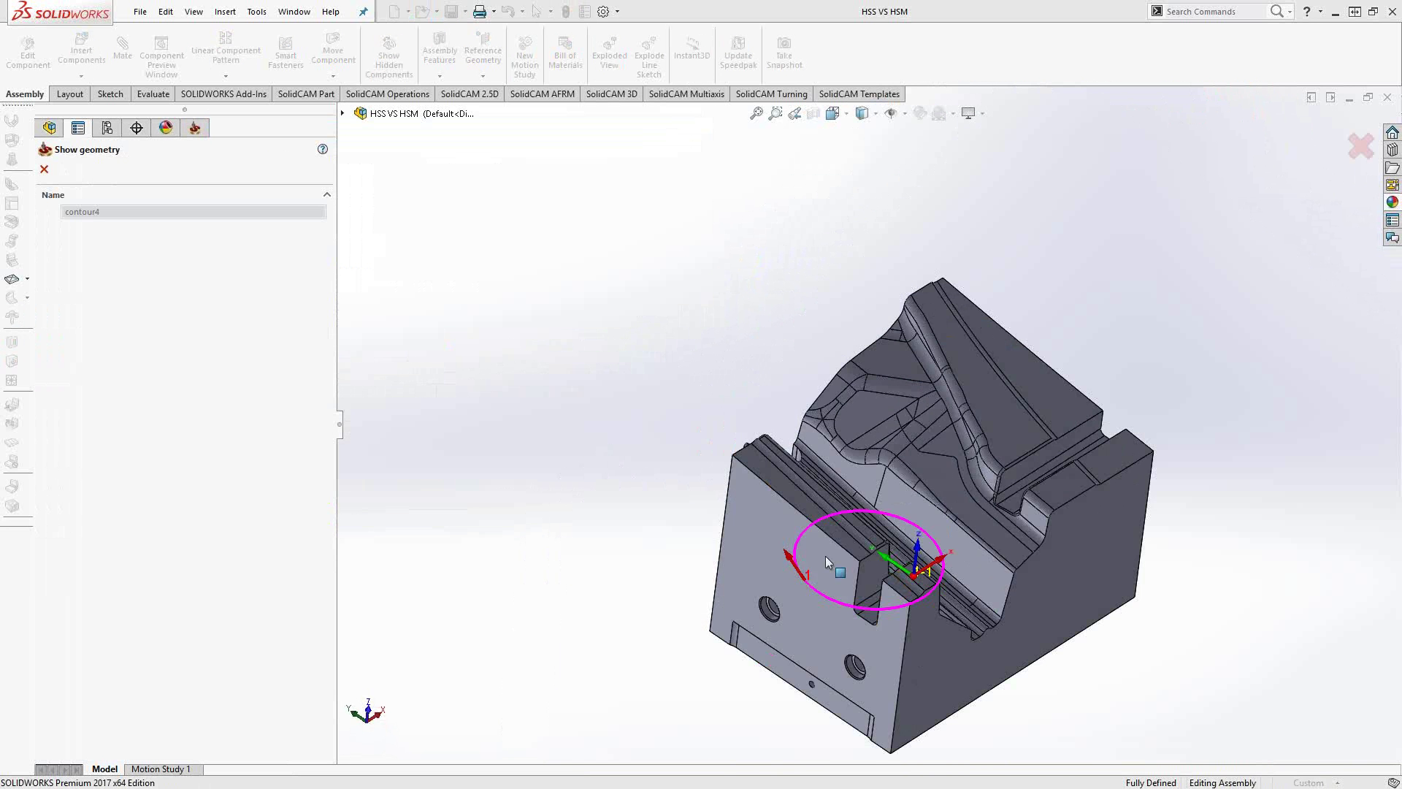
middle_drag(825, 555, 812, 722)
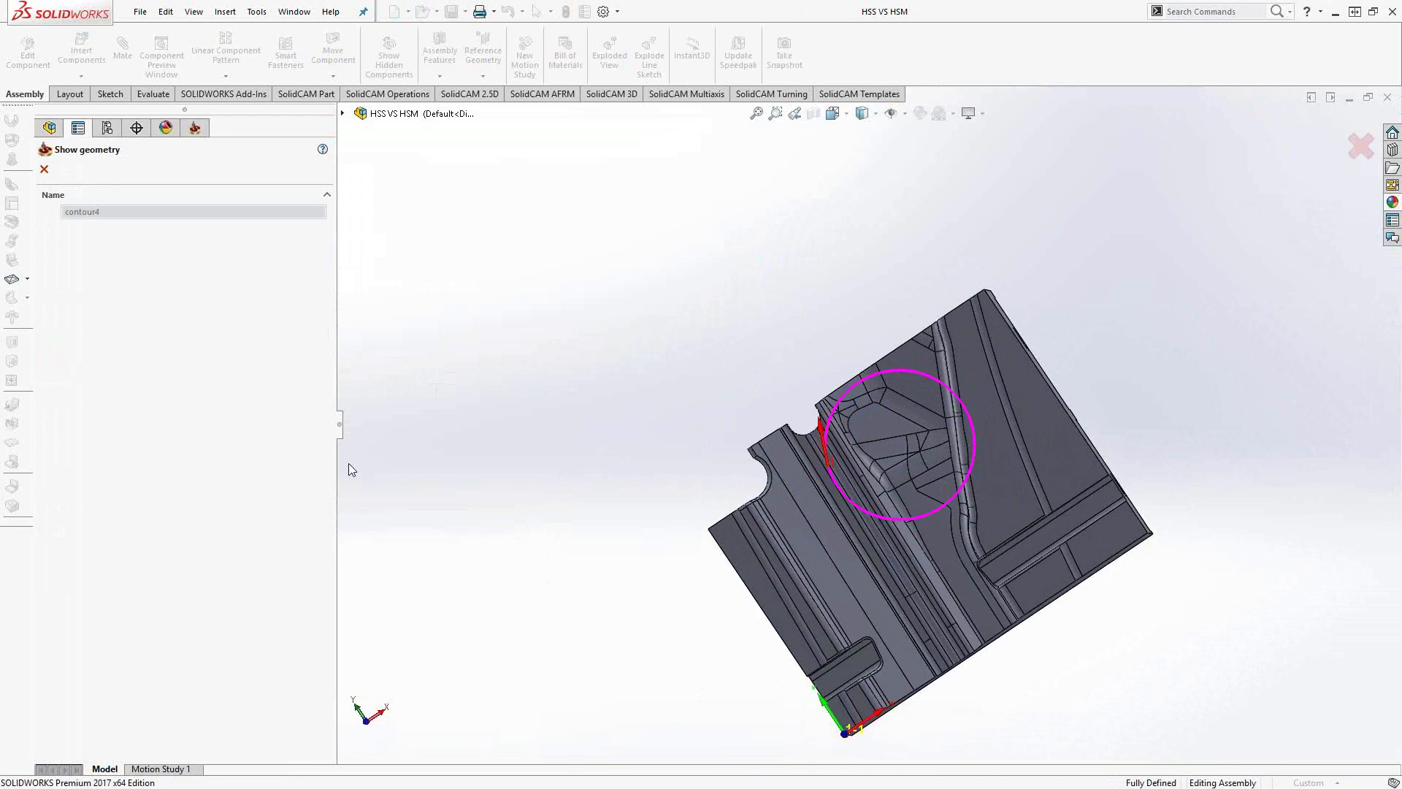
click(44, 169)
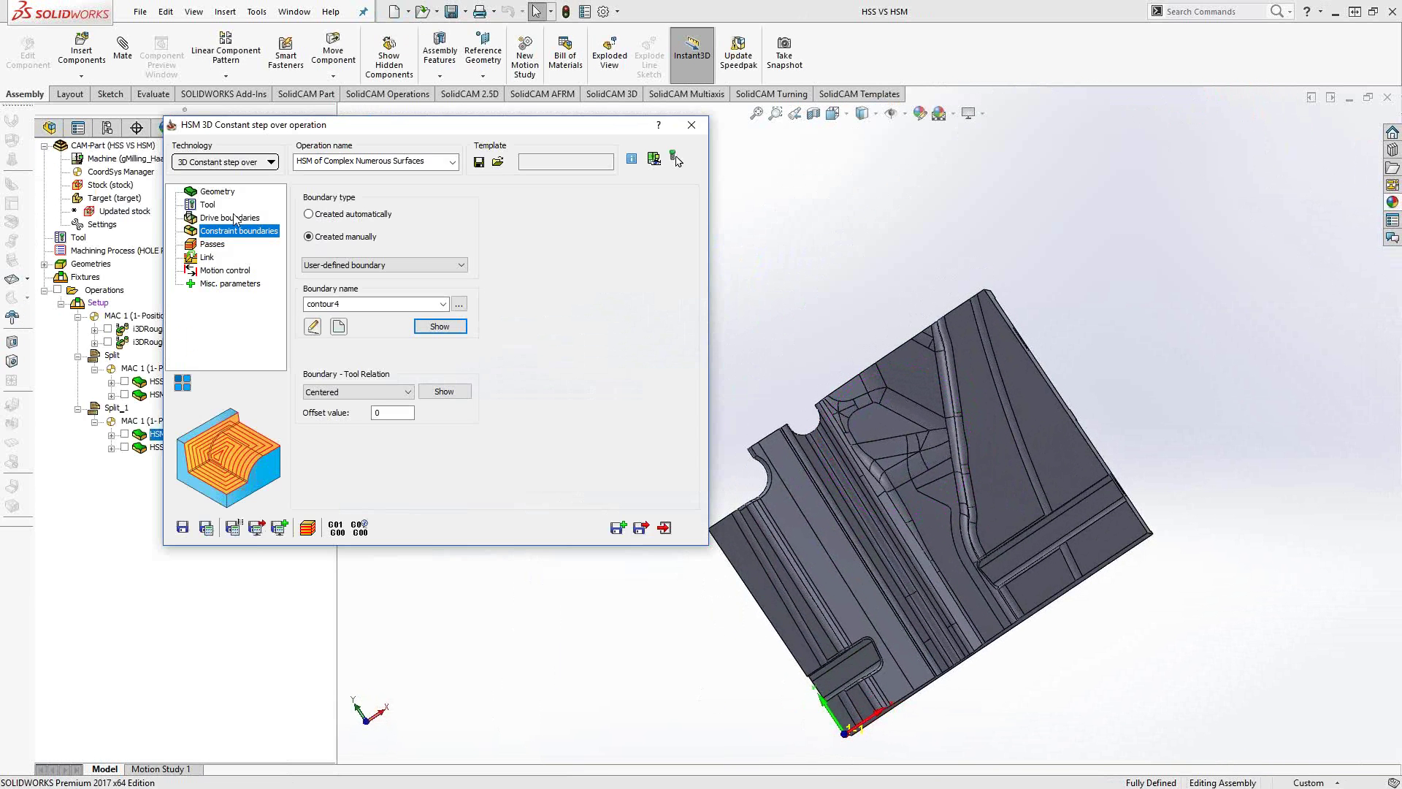
click(217, 192)
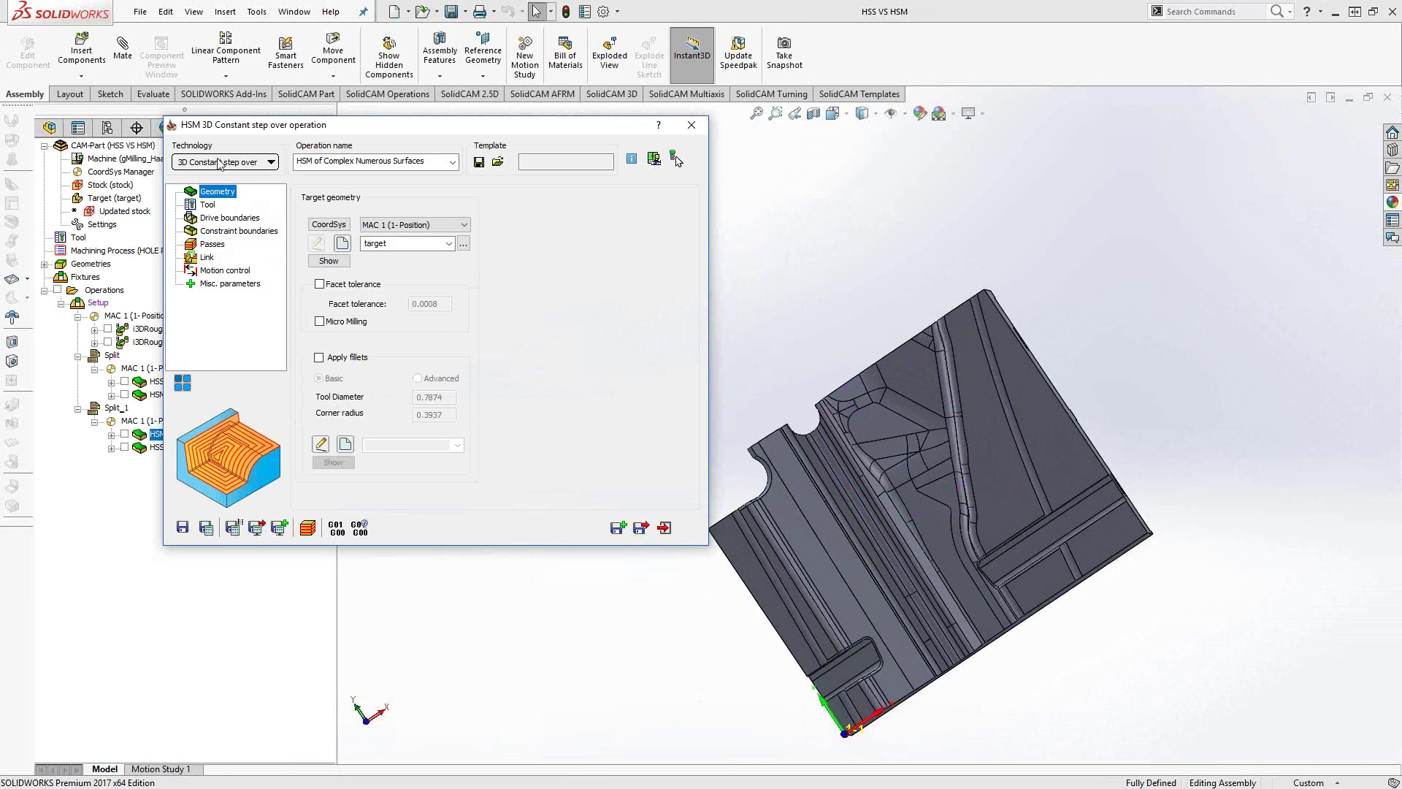
Preview the contour3 drive boundary, check the 0.05 step-over passes, and exit the dialog.
click(230, 219)
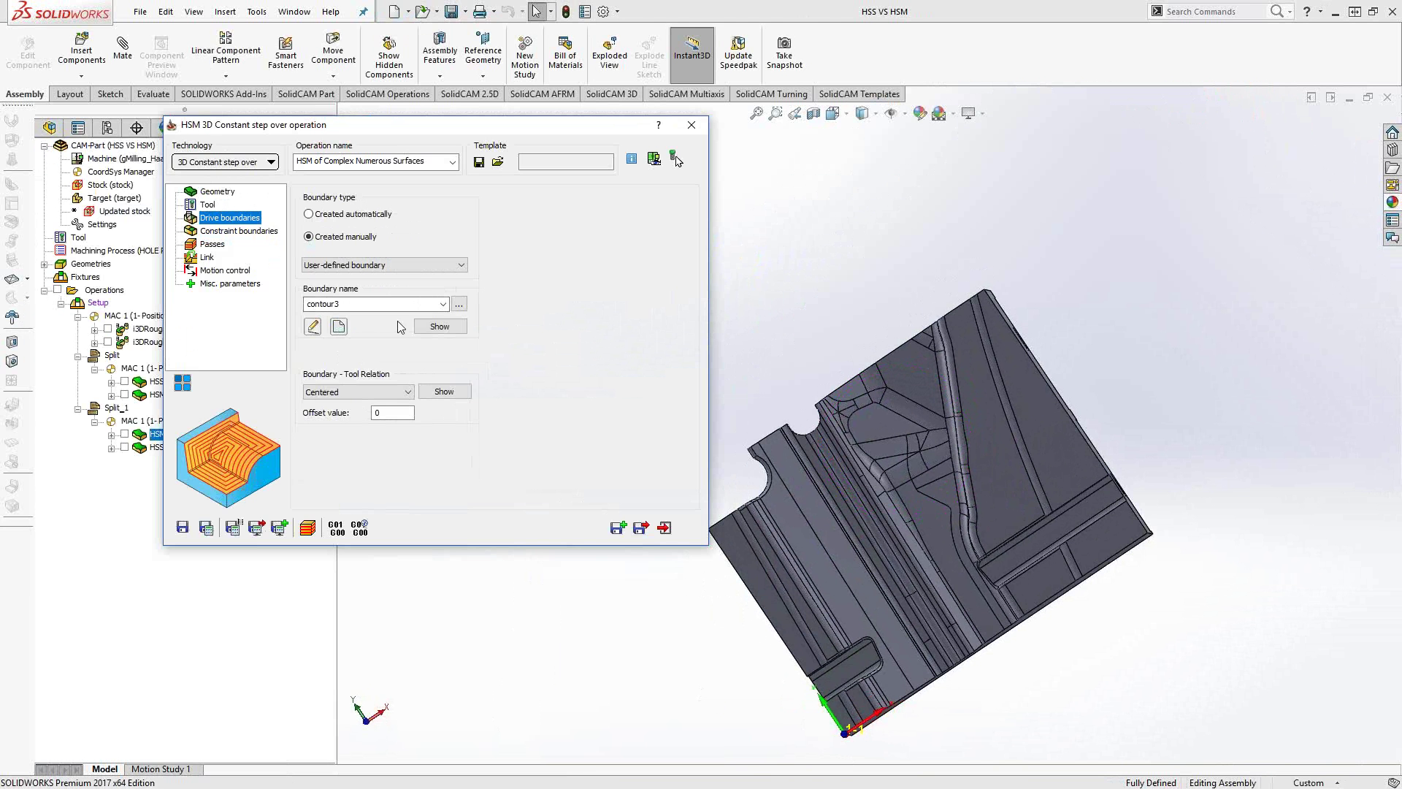
click(441, 326)
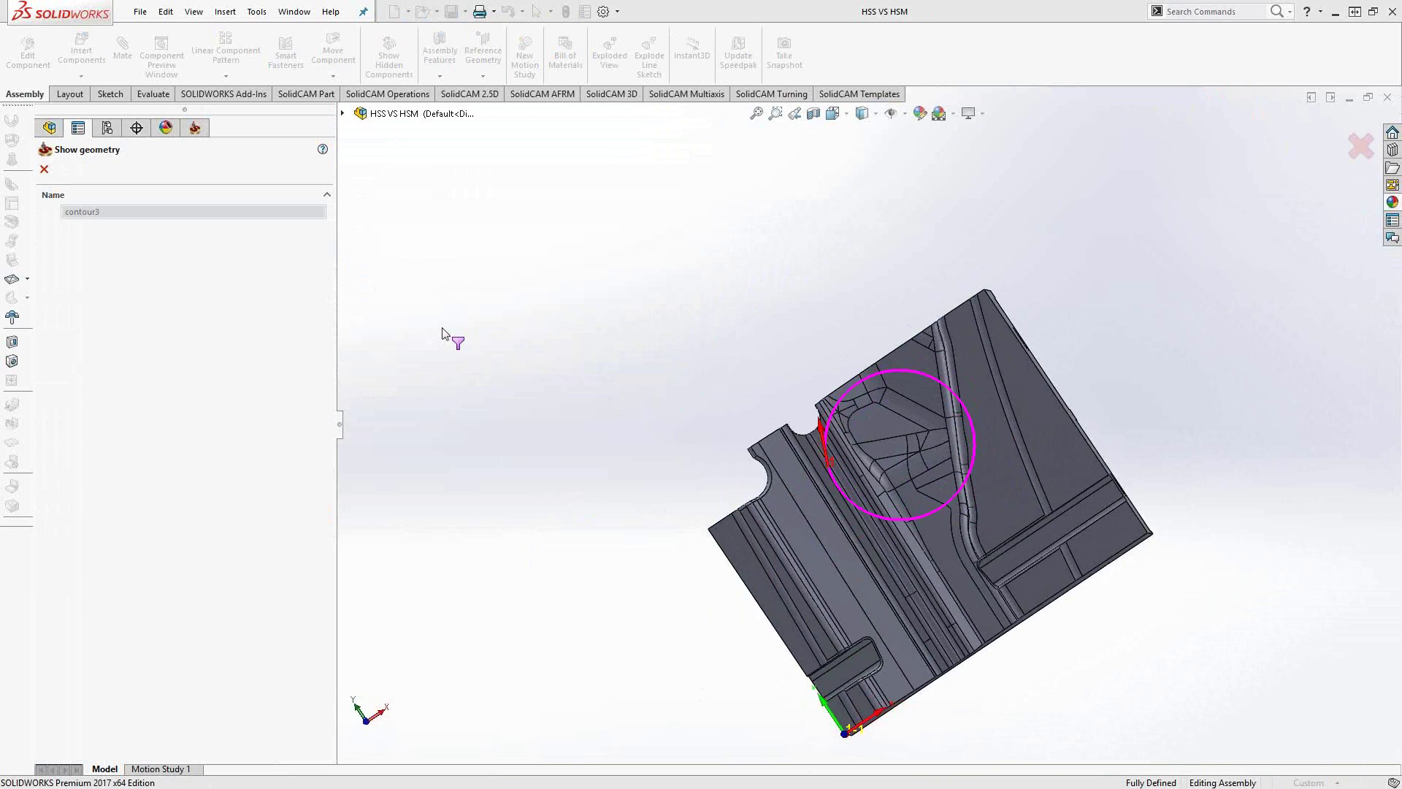
click(44, 168)
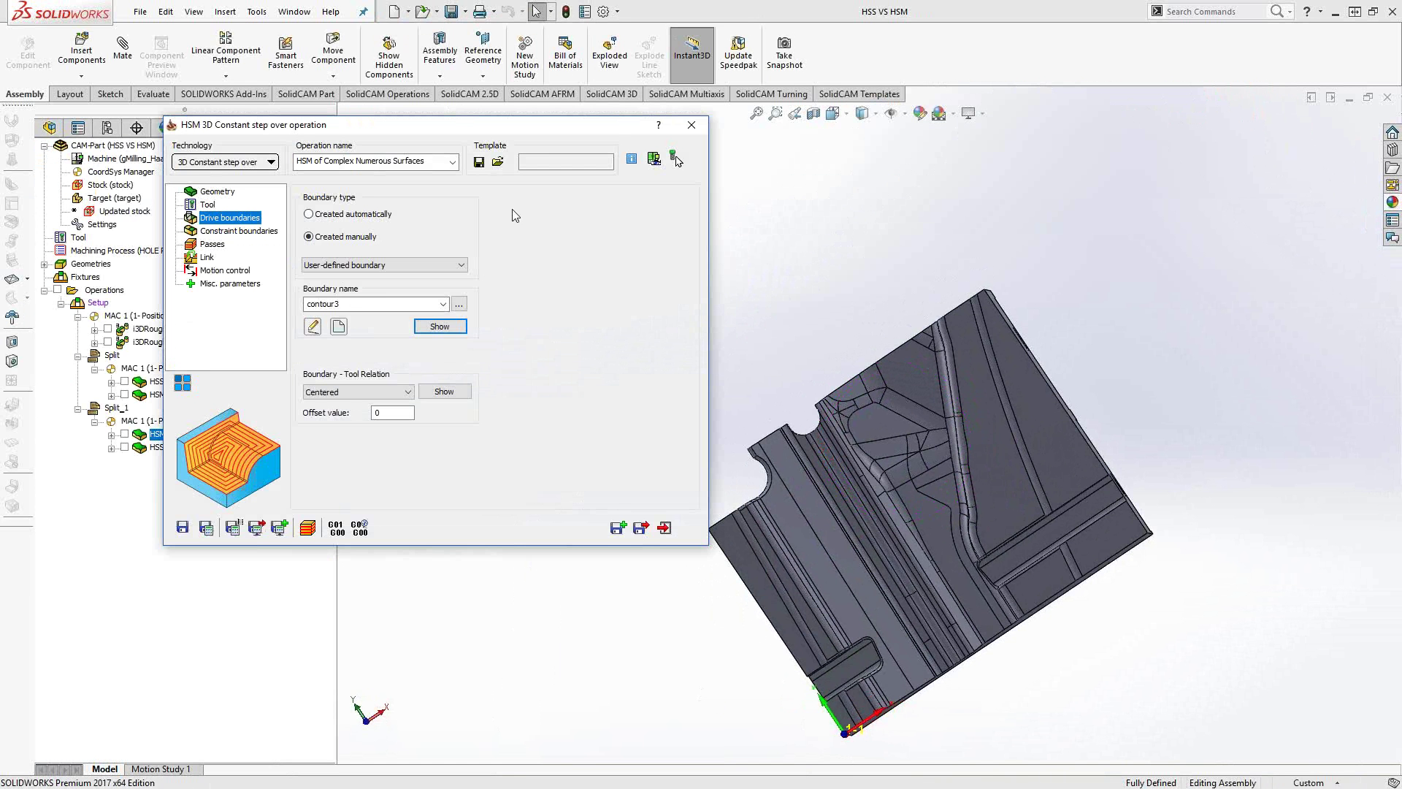
click(211, 244)
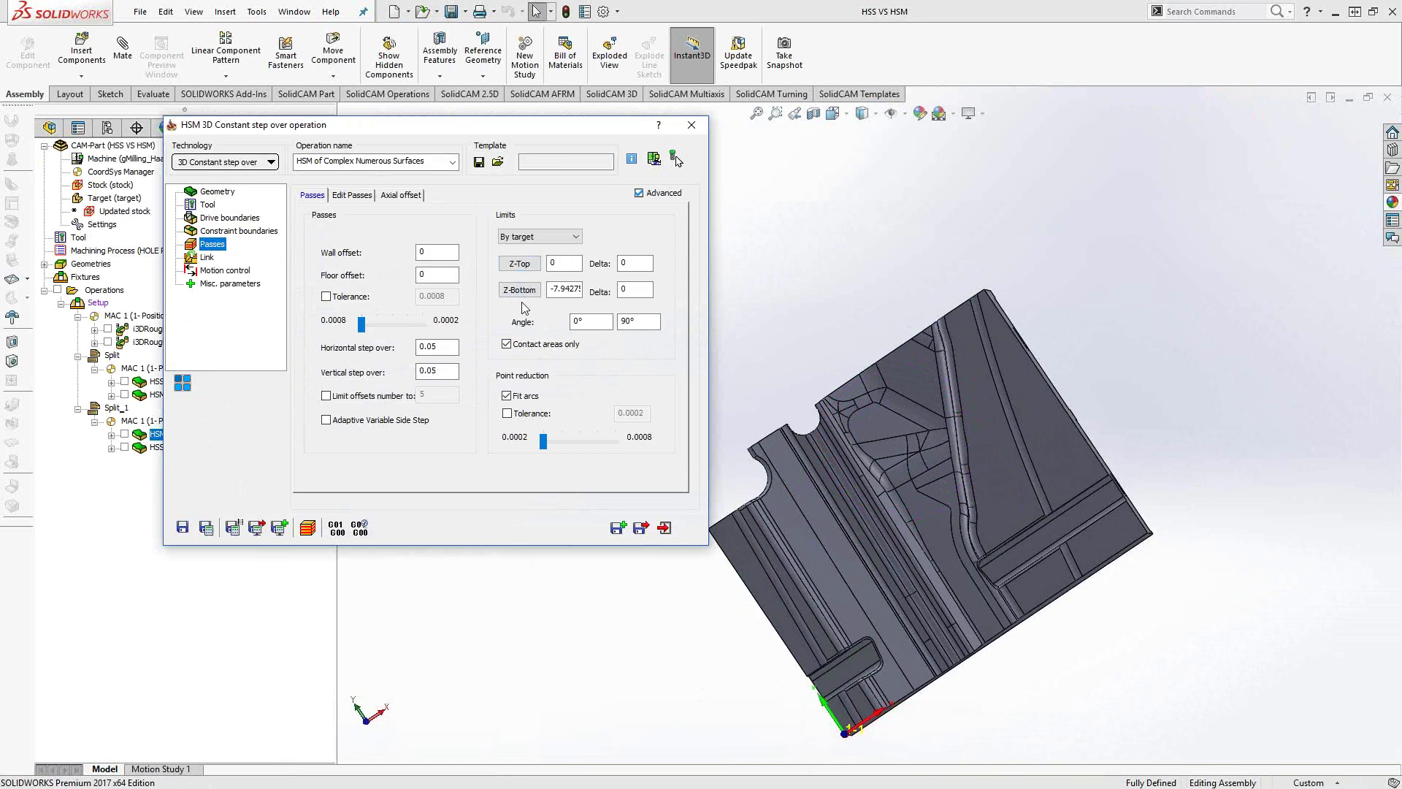
click(663, 527)
Show then hide the HSM Complex Numerous Surfaces toolpath, and select HSS of Complex Numerous Surfaces.
click(124, 433)
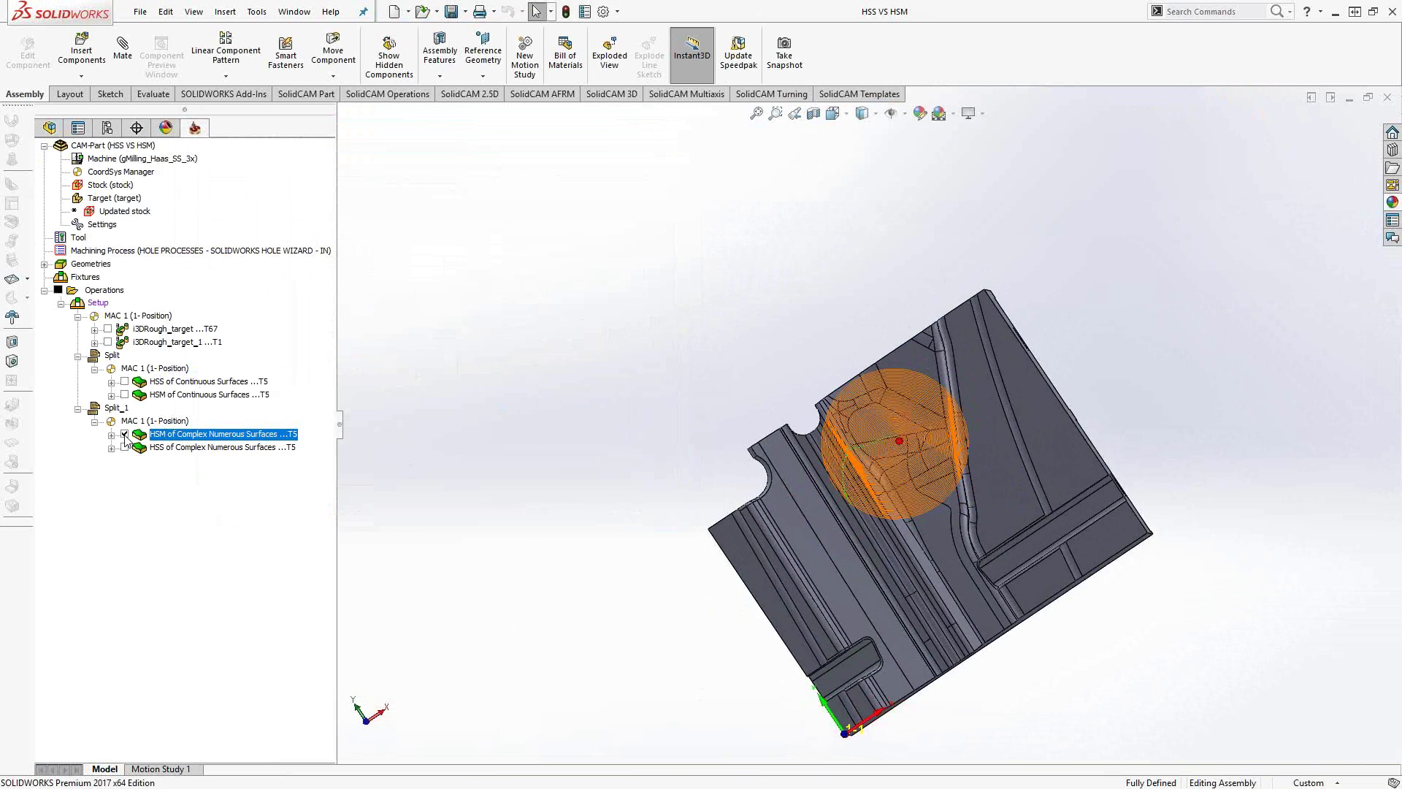
scroll(922, 445, down, 1)
scroll(922, 445, down, 3)
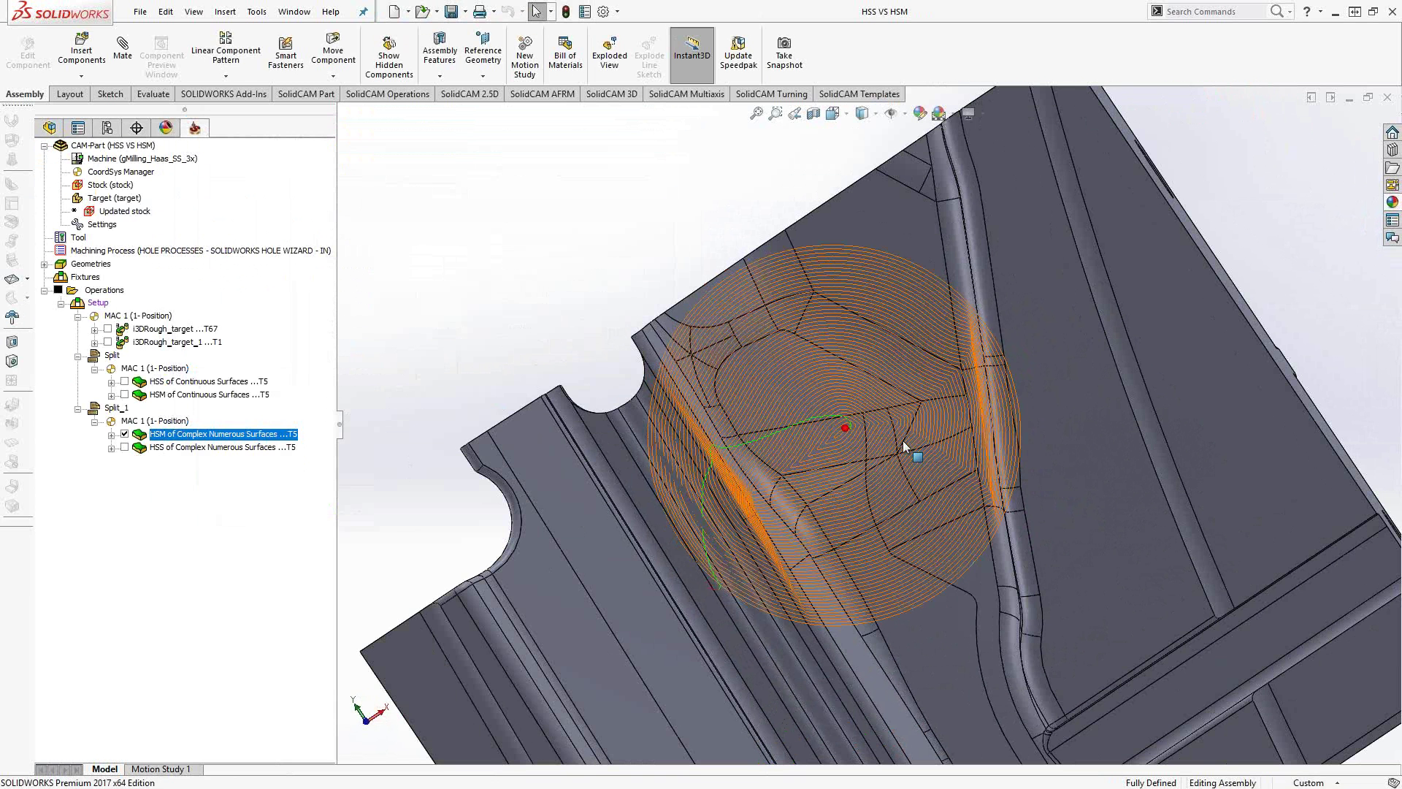
click(124, 433)
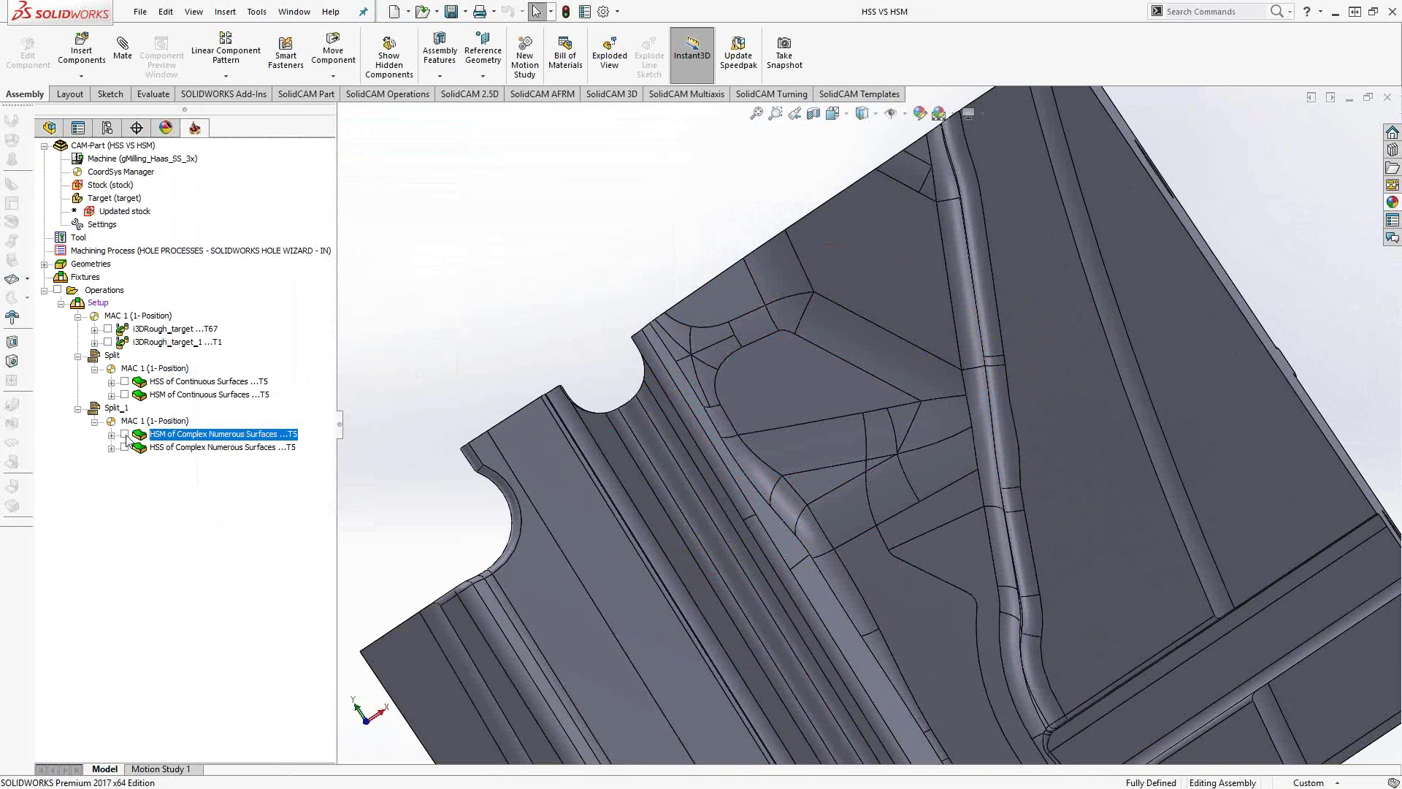
click(171, 446)
Open the HSS operation's Geometry page and preview its faces2 drive surfaces on the model.
double_click(171, 446)
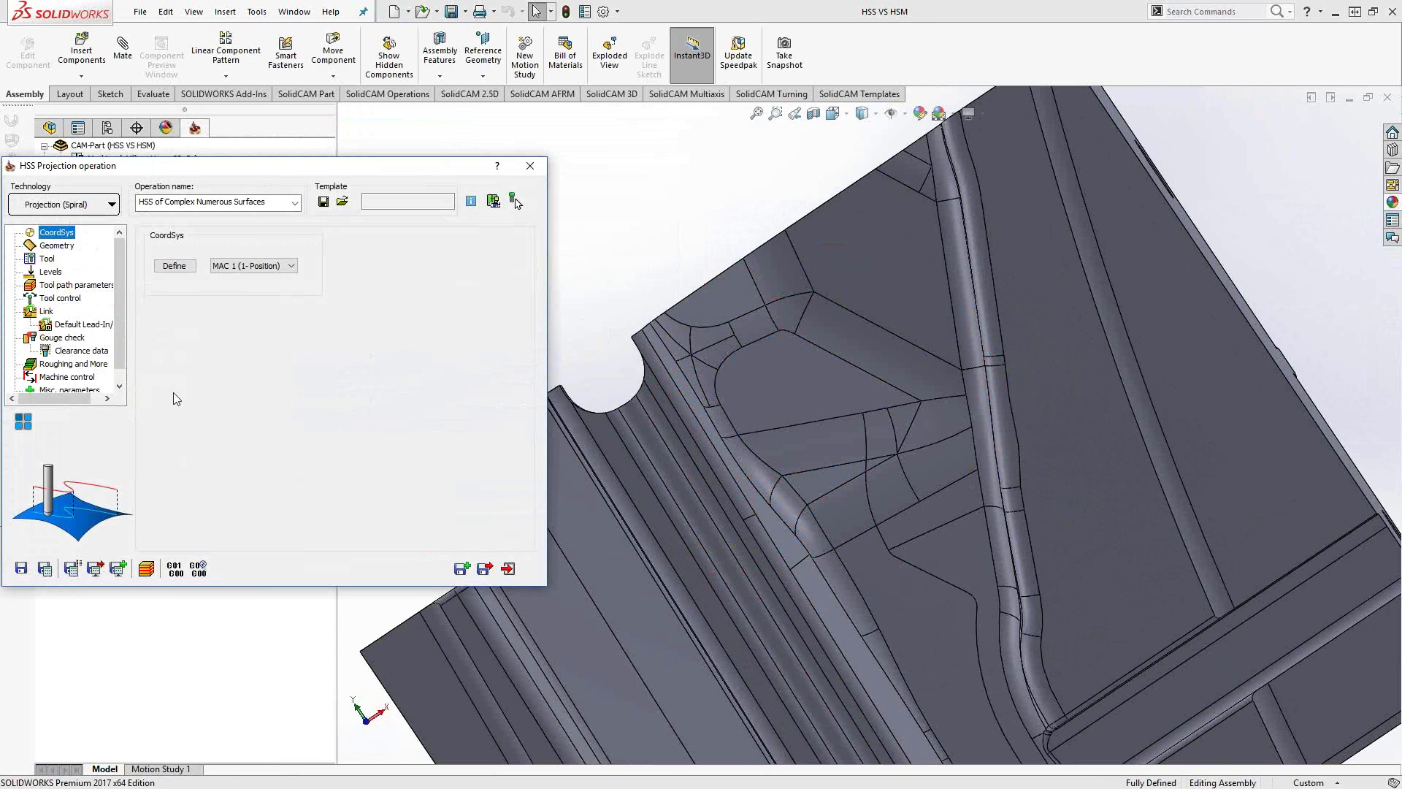
click(59, 245)
click(173, 293)
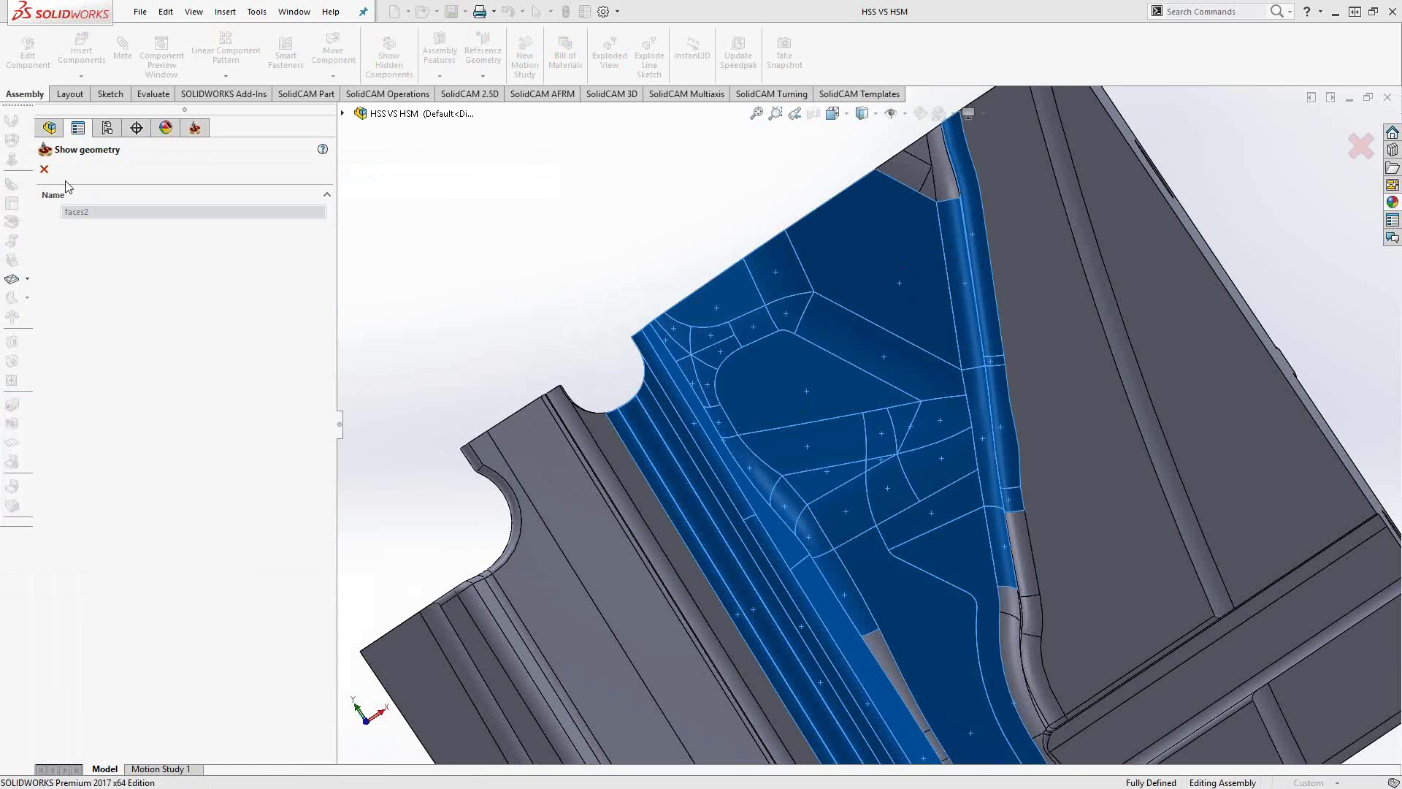
click(43, 168)
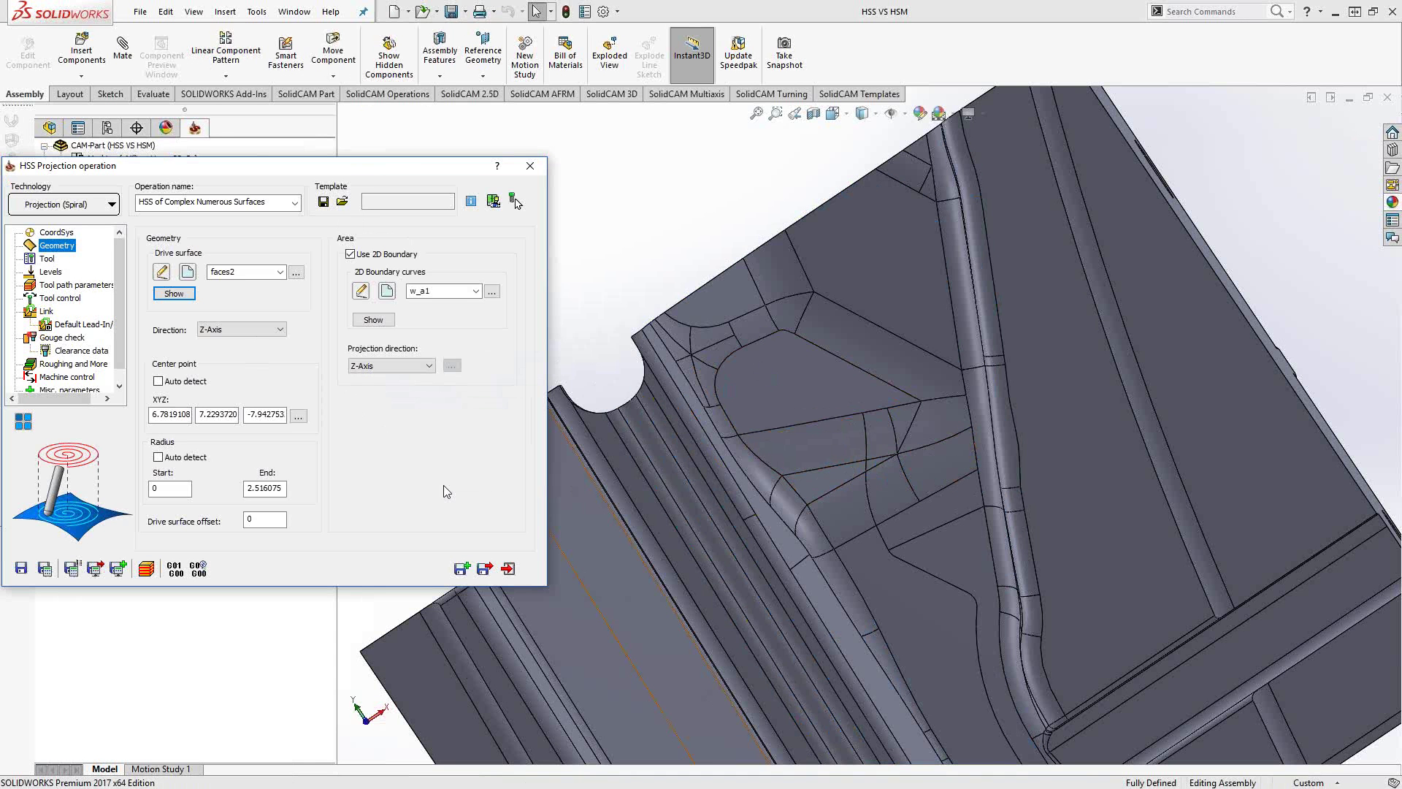
drag(75, 165, 109, 165)
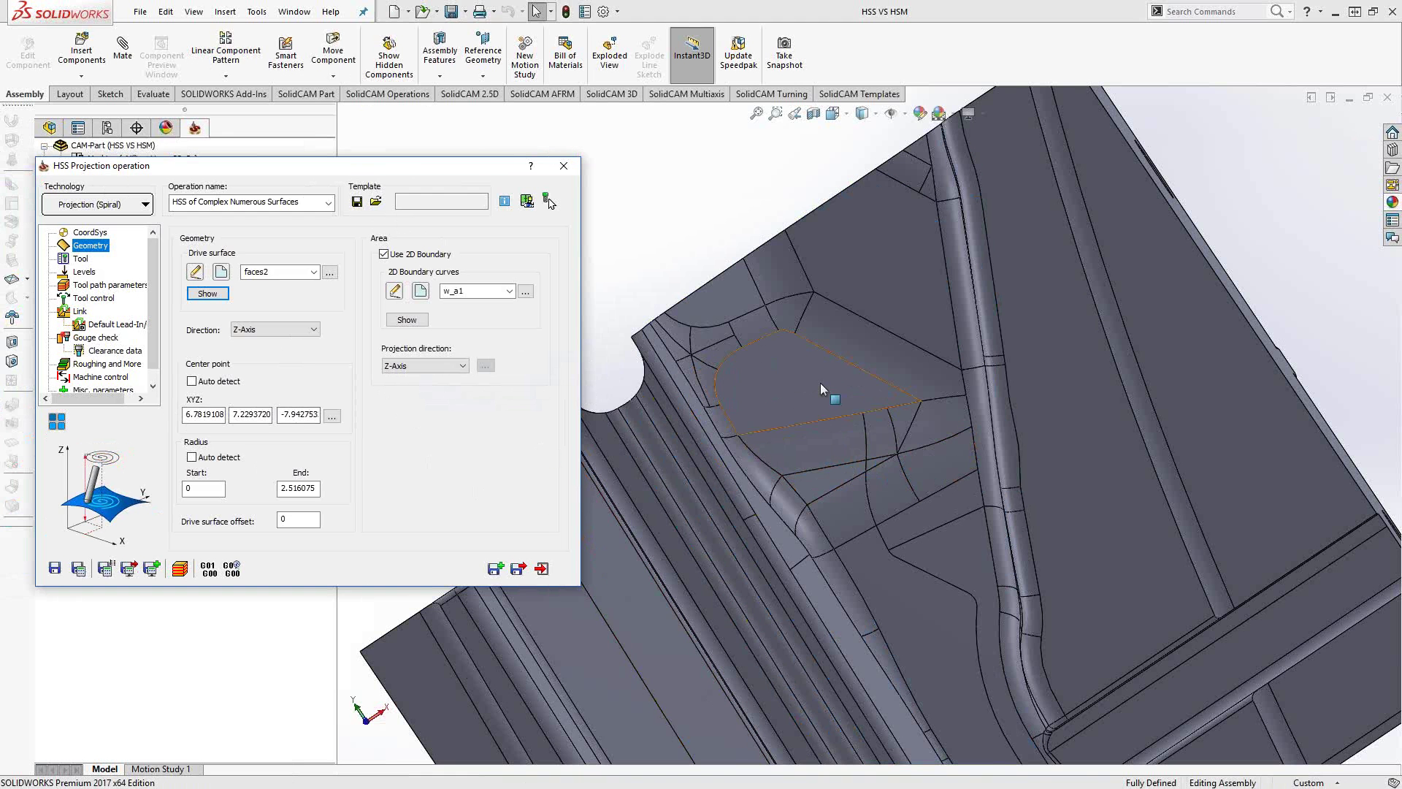
Make sketch curves visible on the model through Hide/Show Items.
click(905, 113)
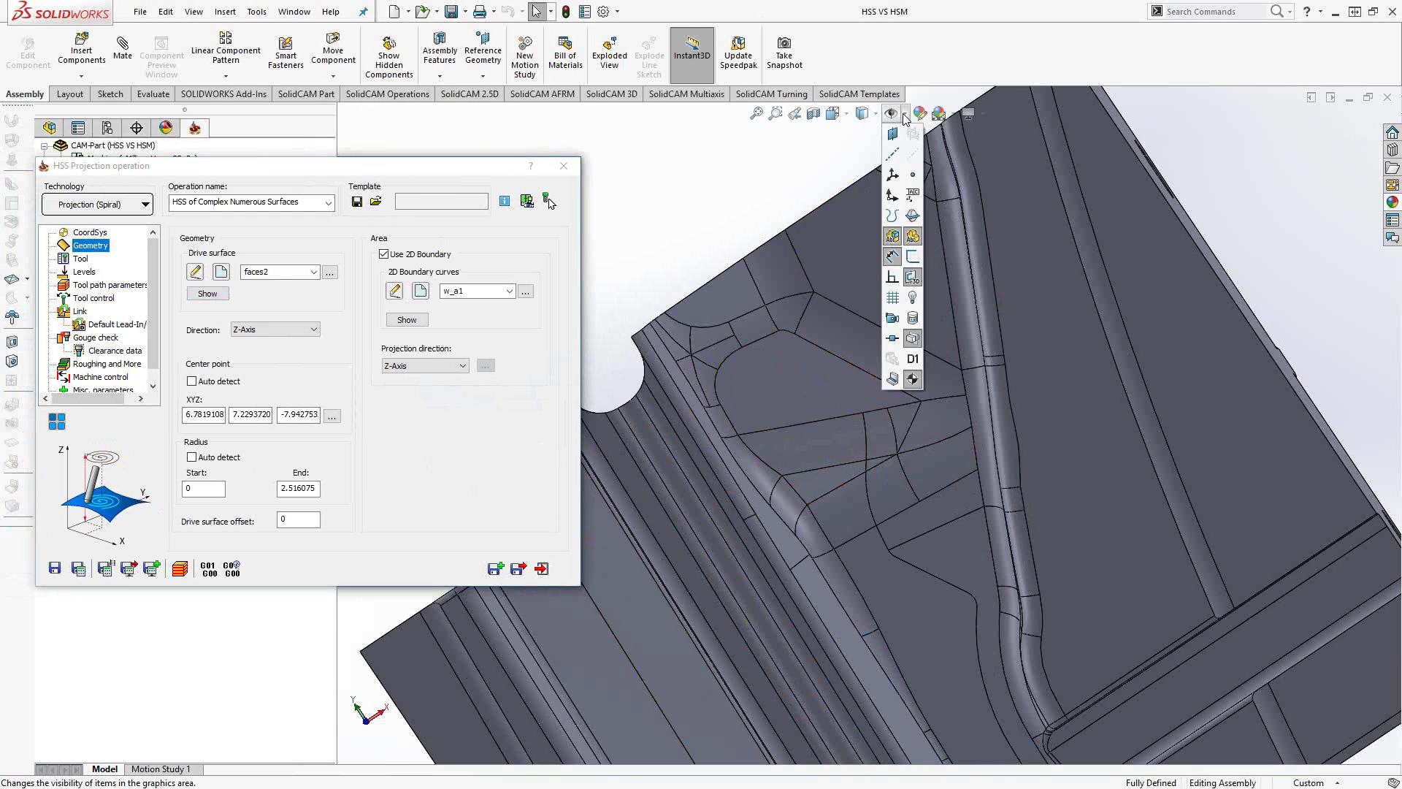
click(912, 256)
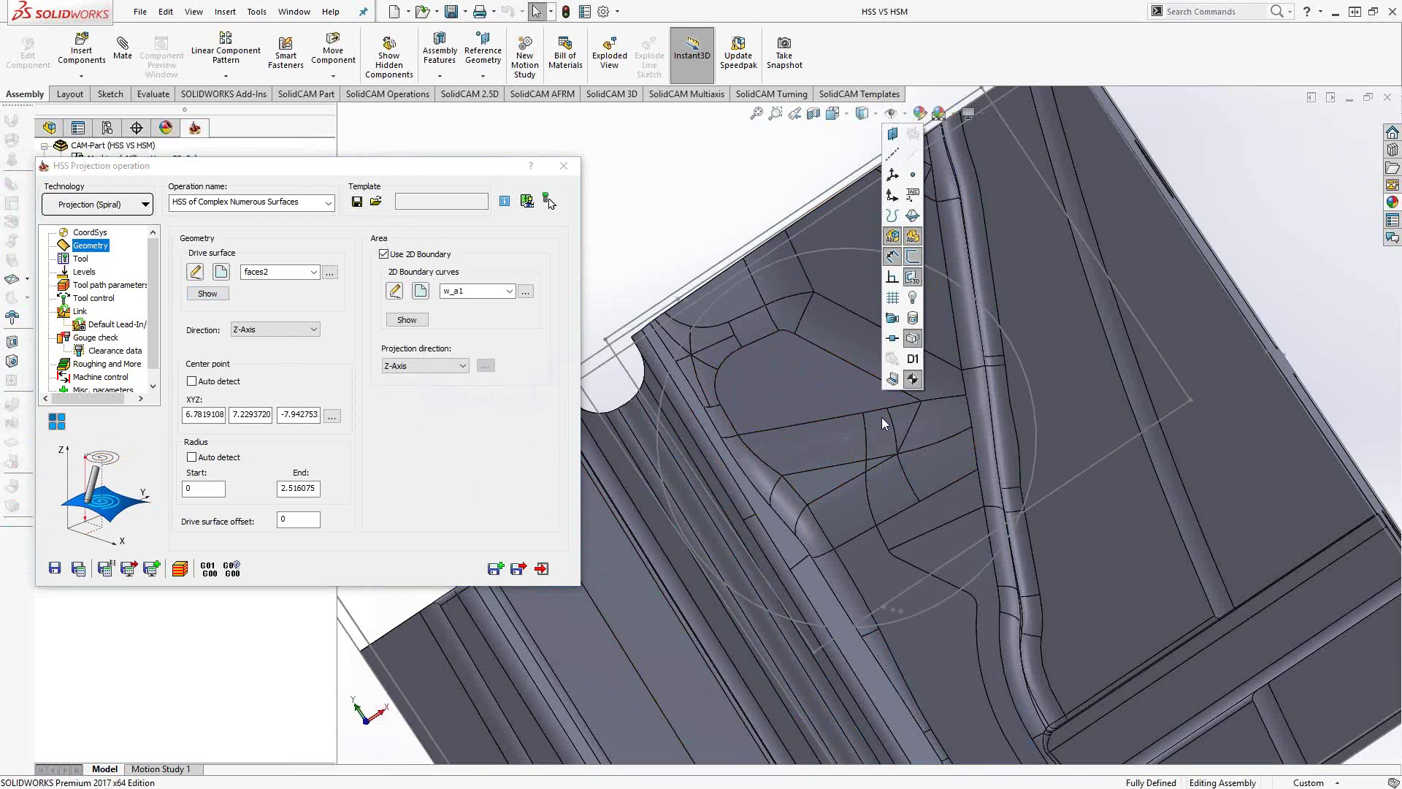
click(847, 438)
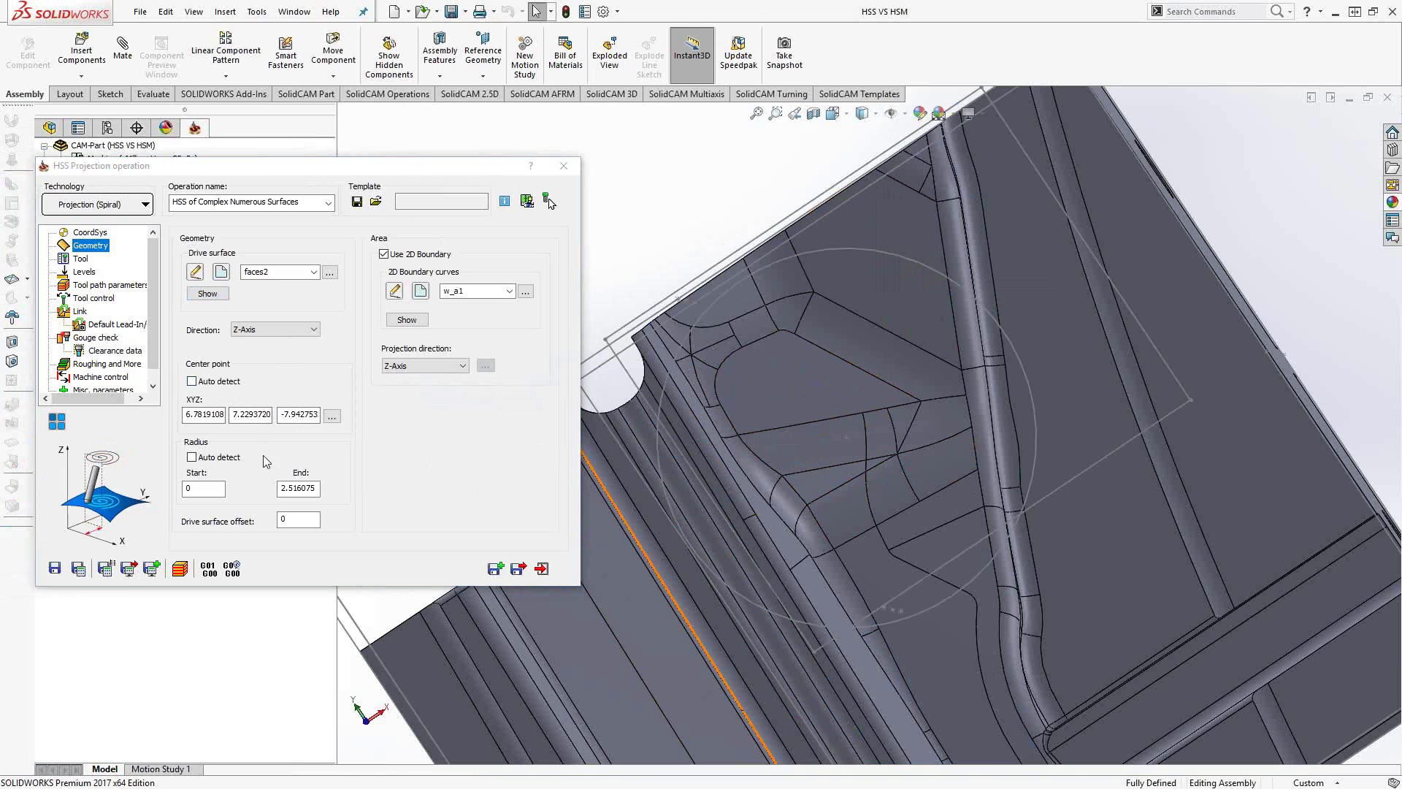
Review the spiral radius (0 to 2.516075), preview the w_a1 boundary, then view the Levels settings.
click(290, 491)
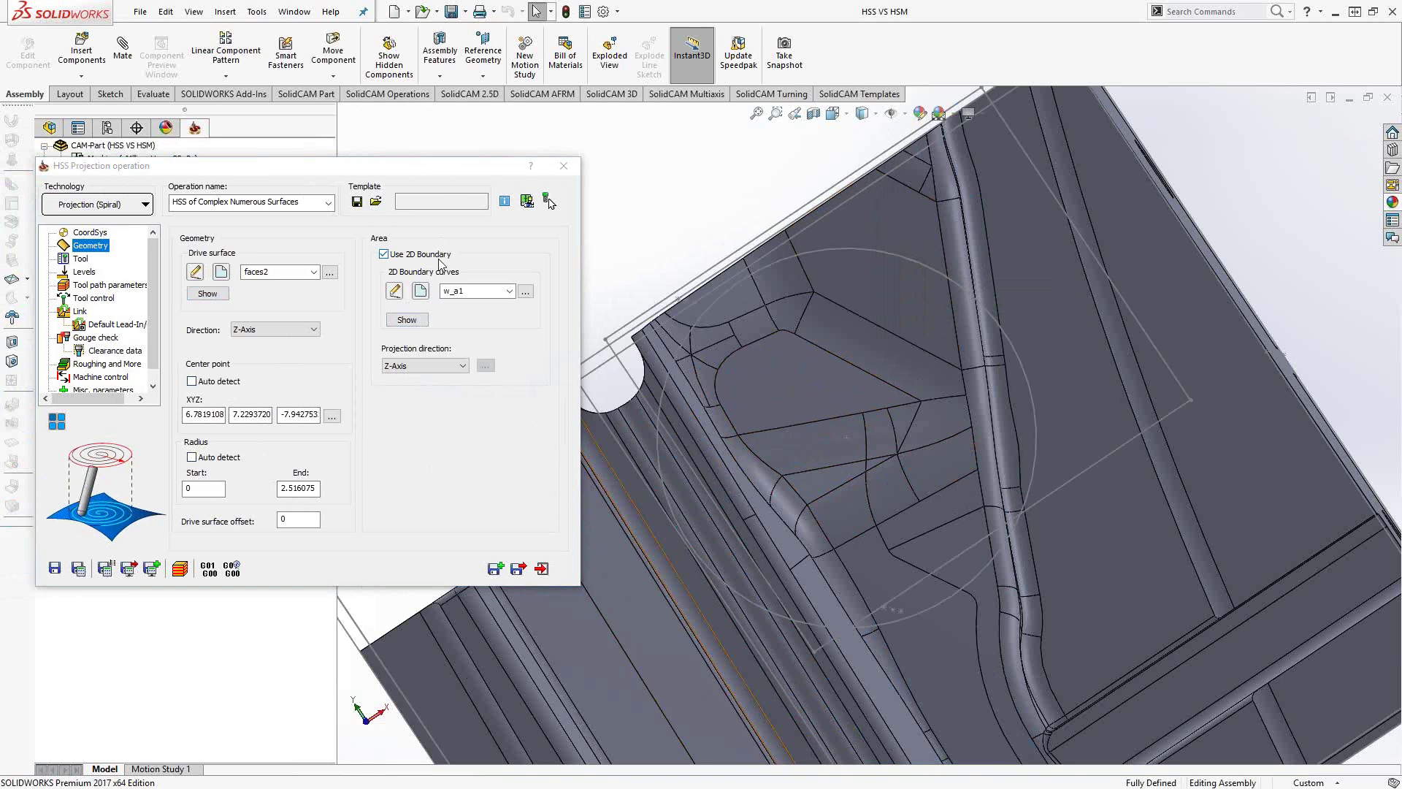
click(406, 319)
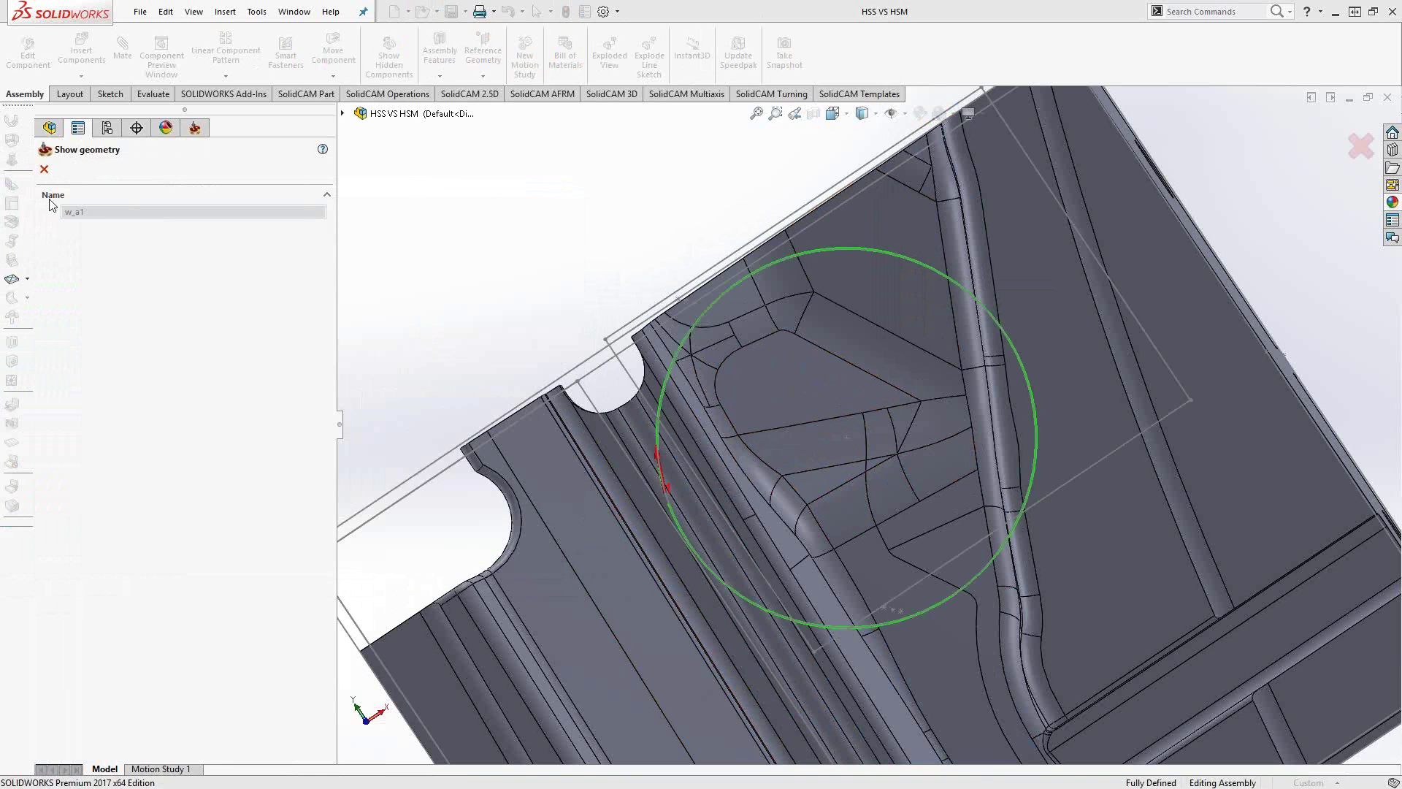
click(44, 169)
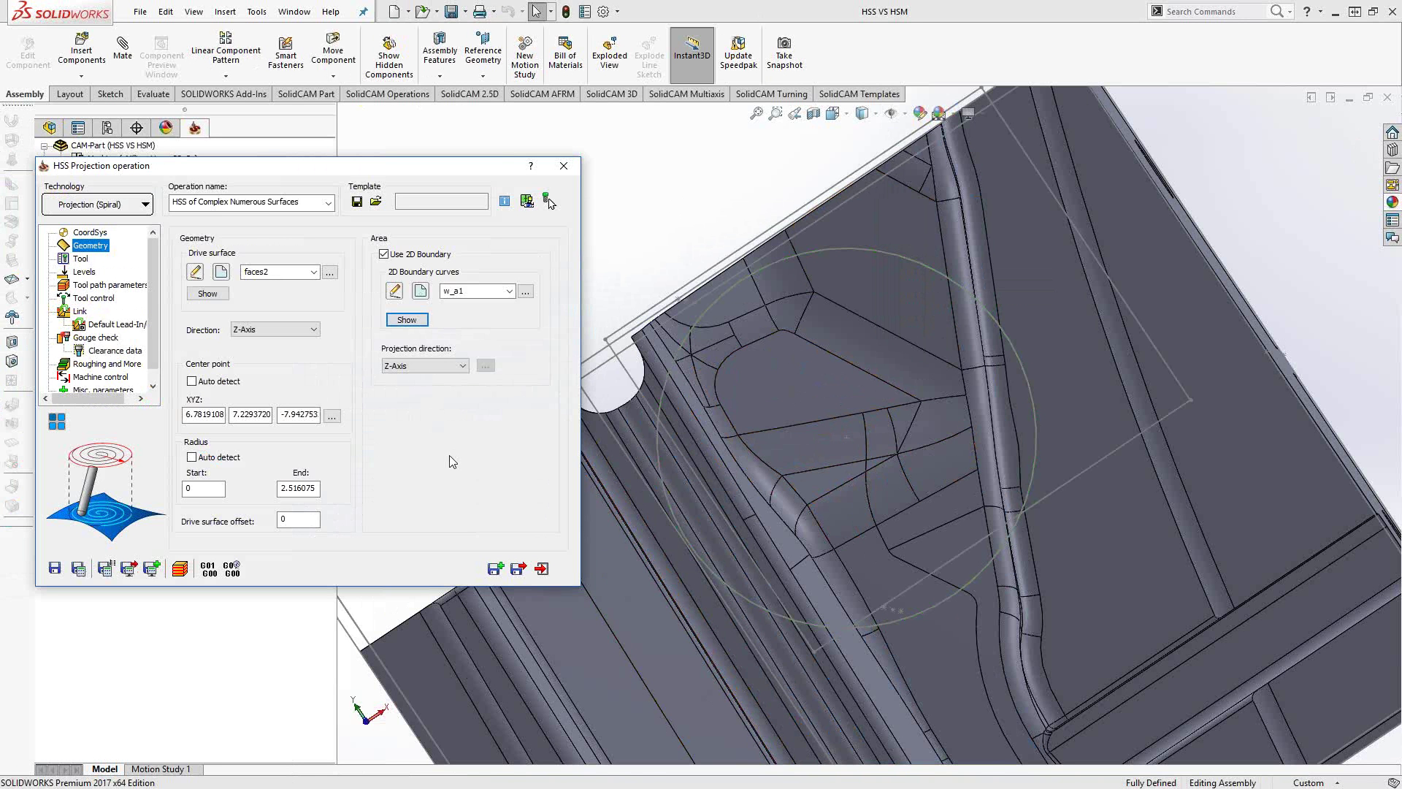
click(83, 272)
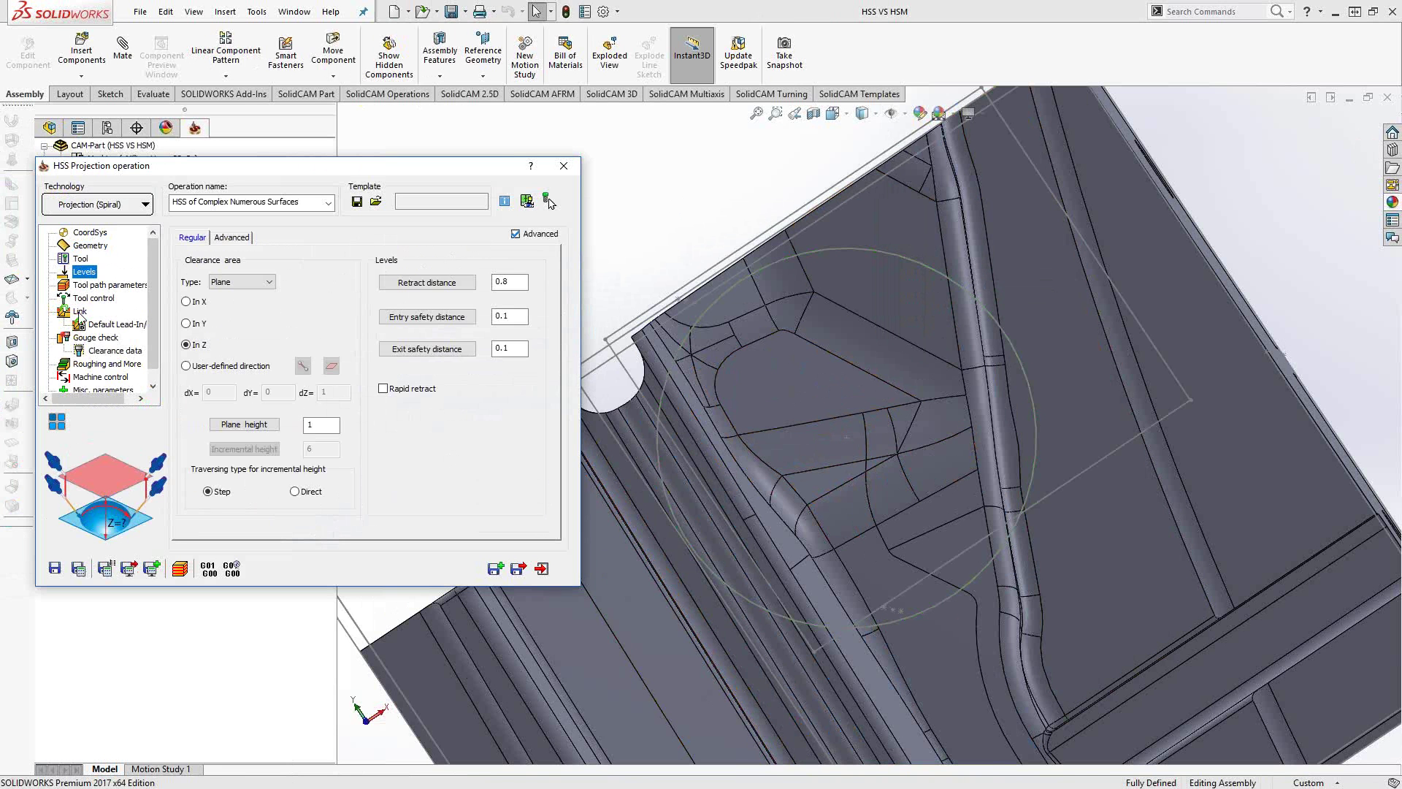
Save the HSS operation, then show and hide the HSS and HSM toolpaths in turn to compare them.
click(515, 563)
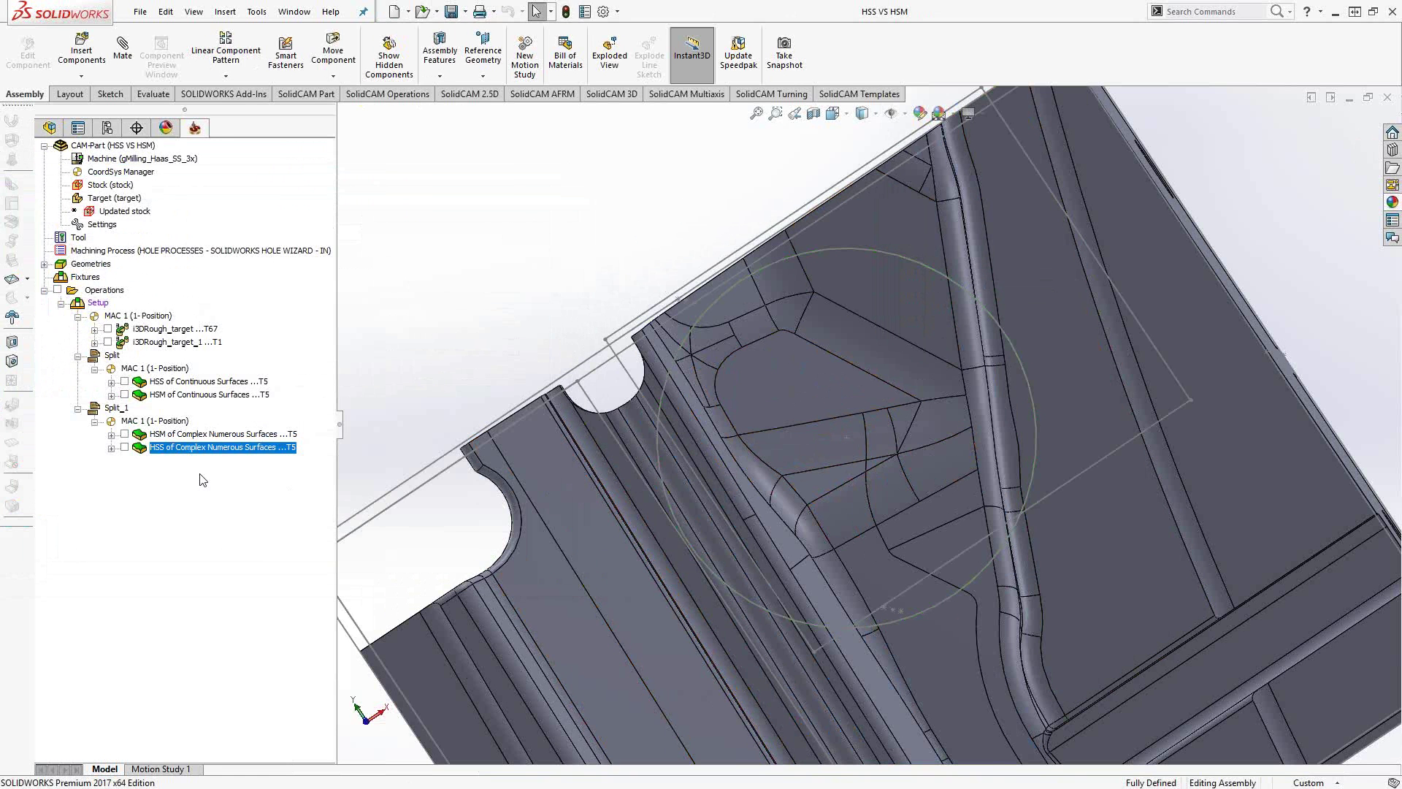
click(124, 447)
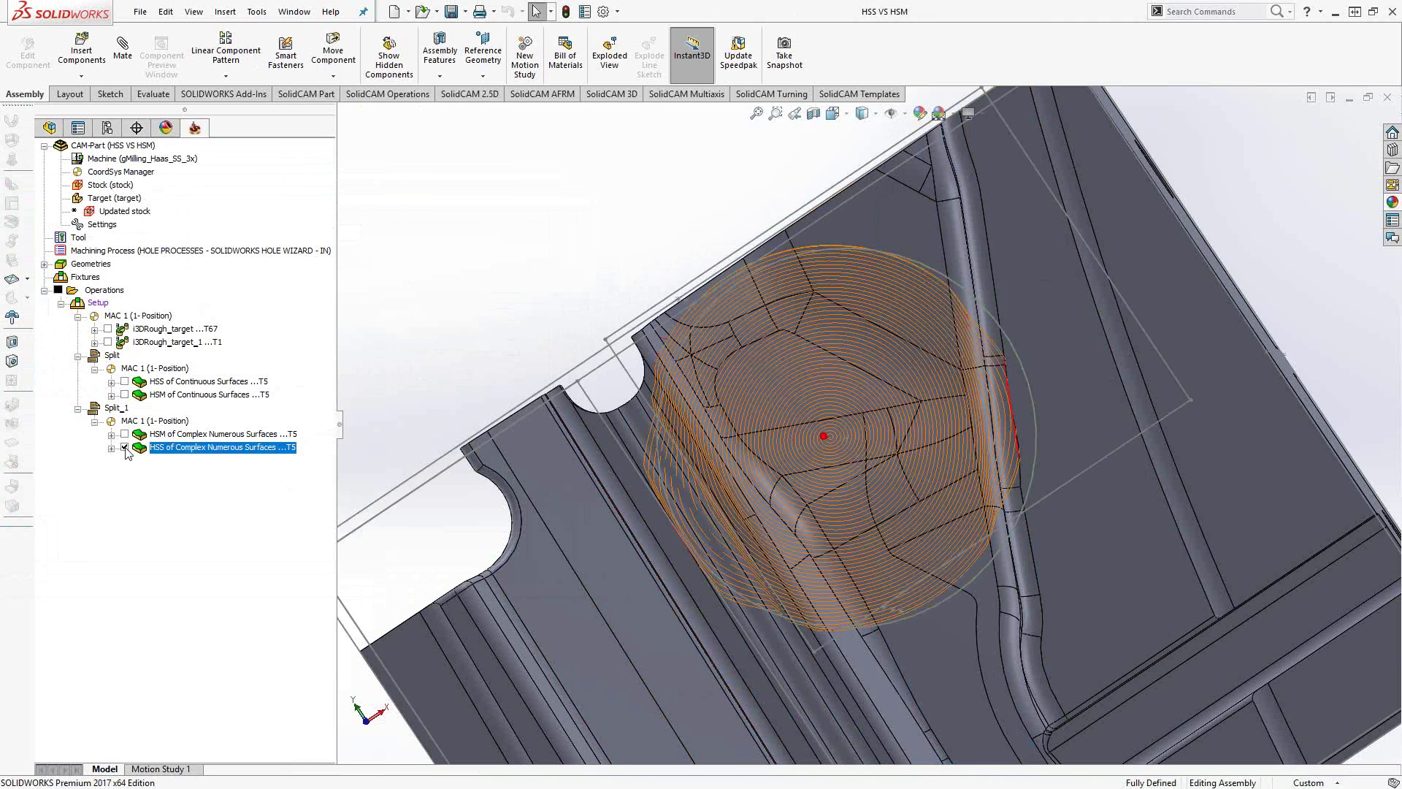
click(124, 447)
click(124, 434)
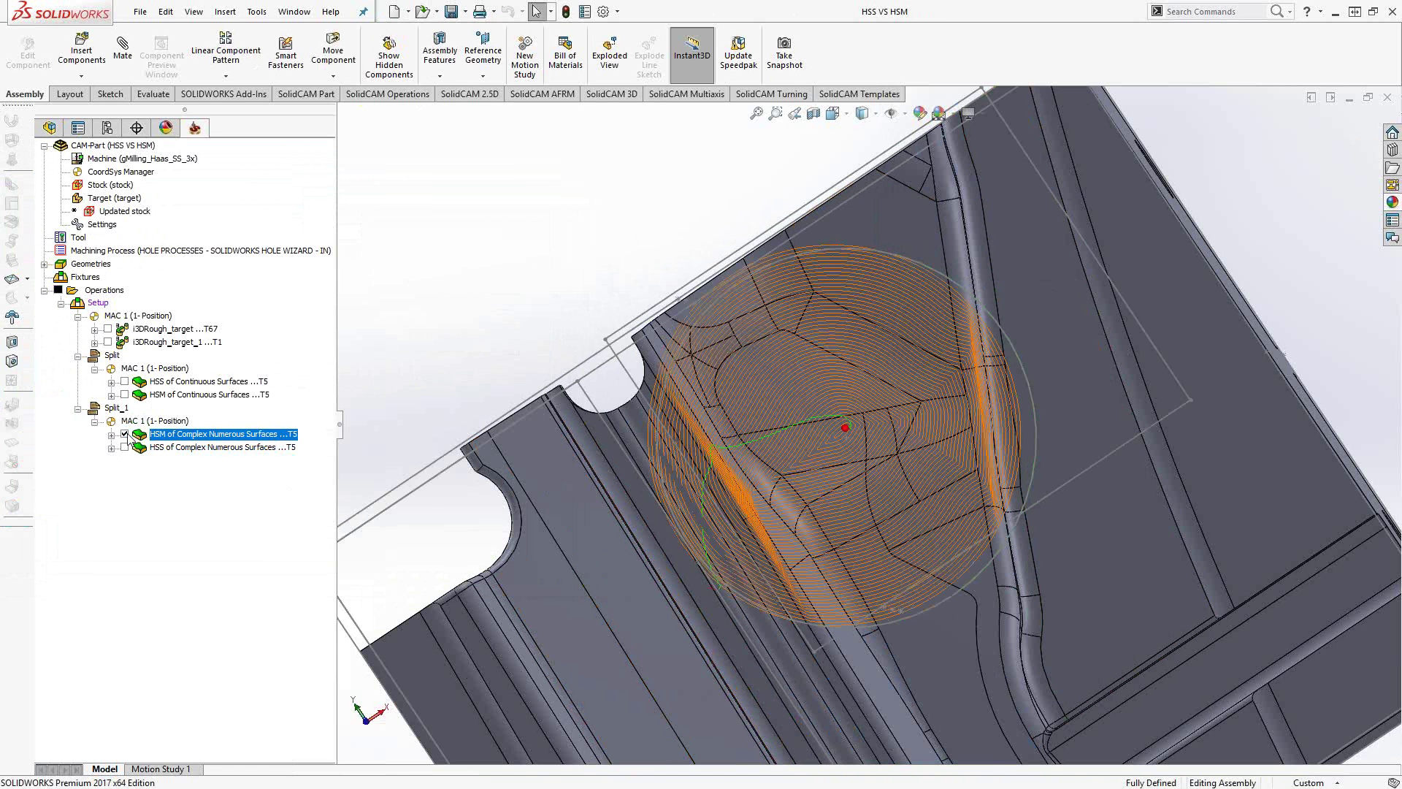
click(124, 434)
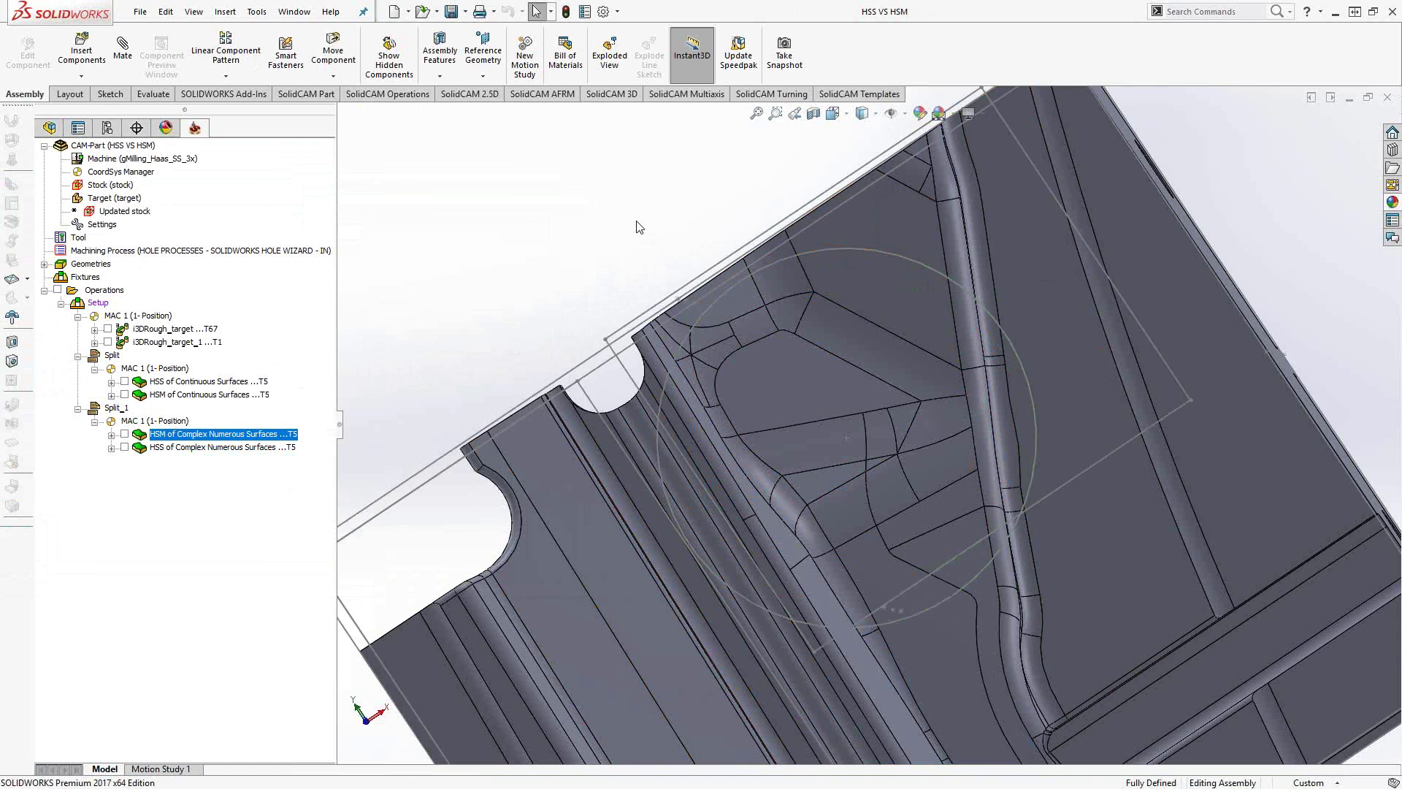
Orbit and zoom the part to look down into its deep channel.
middle_drag(639, 227, 664, 142)
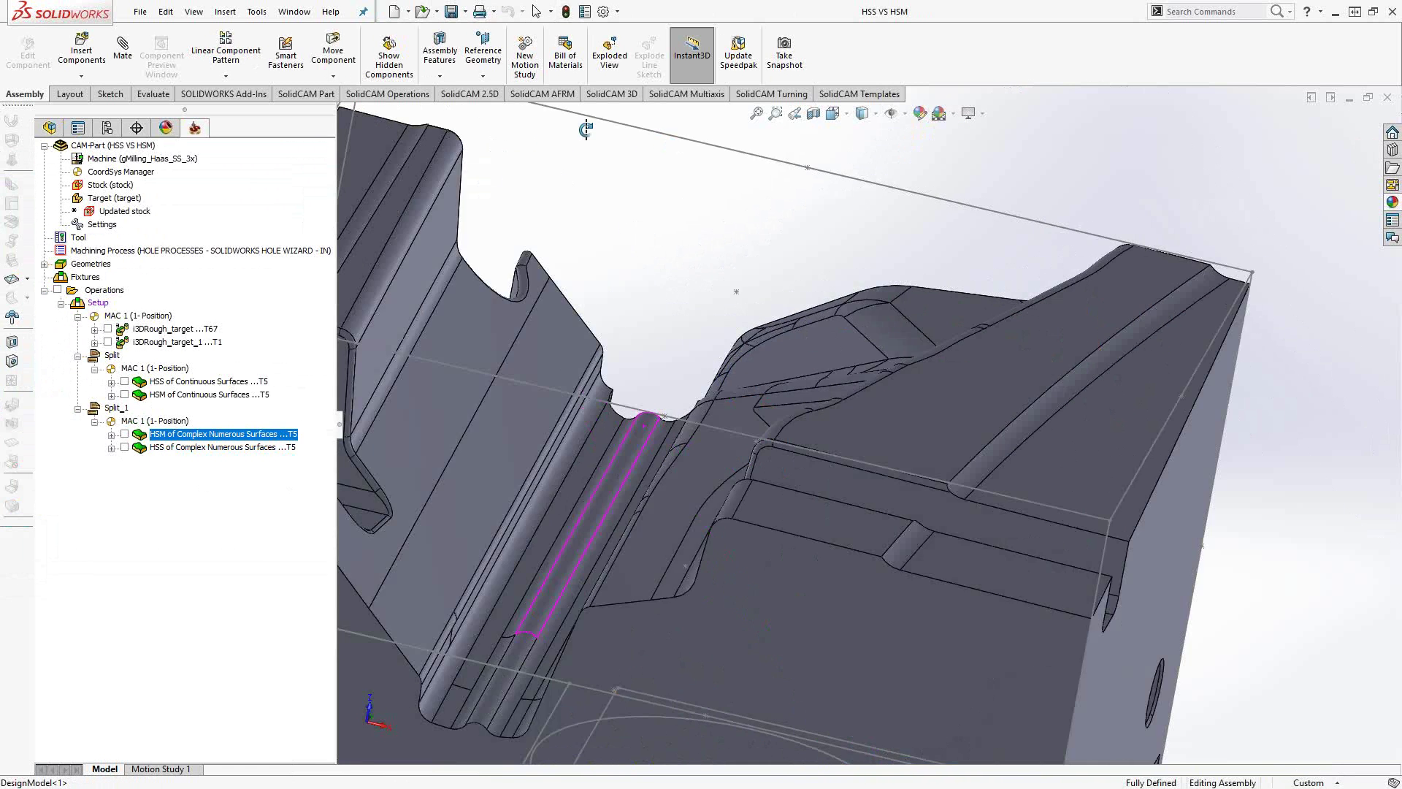
key(f)
scroll(641, 415, down, 5)
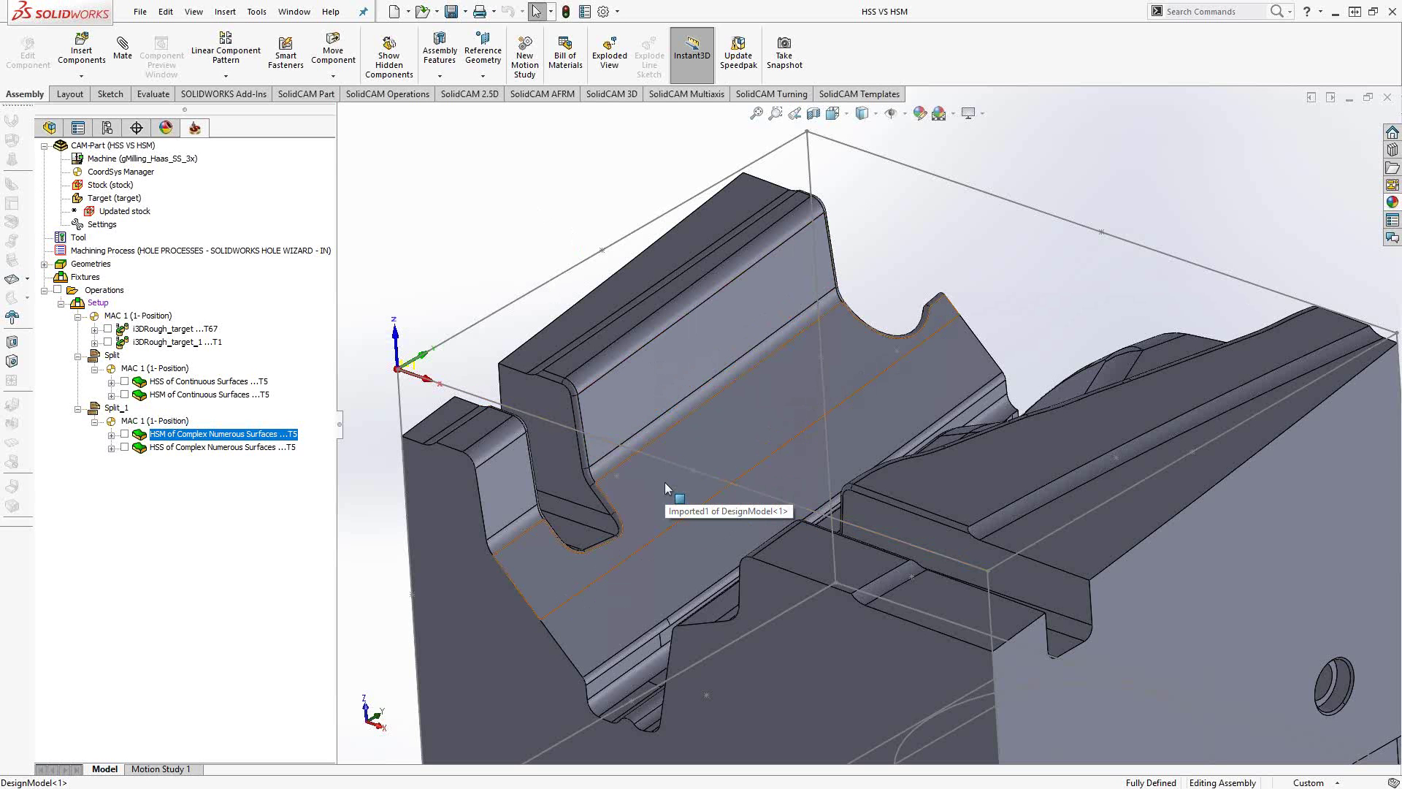
middle_drag(652, 493, 759, 520)
scroll(760, 520, down, 10)
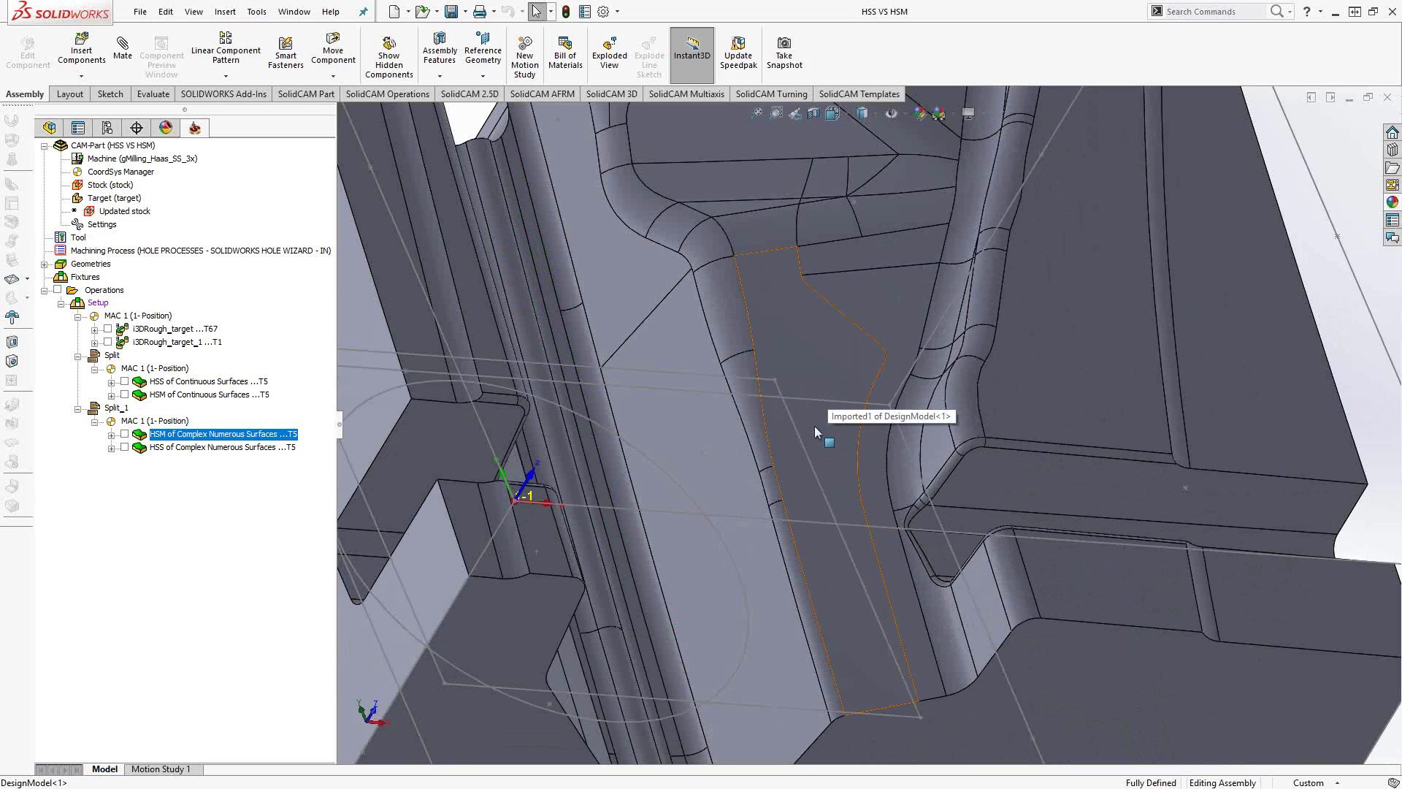
click(815, 425)
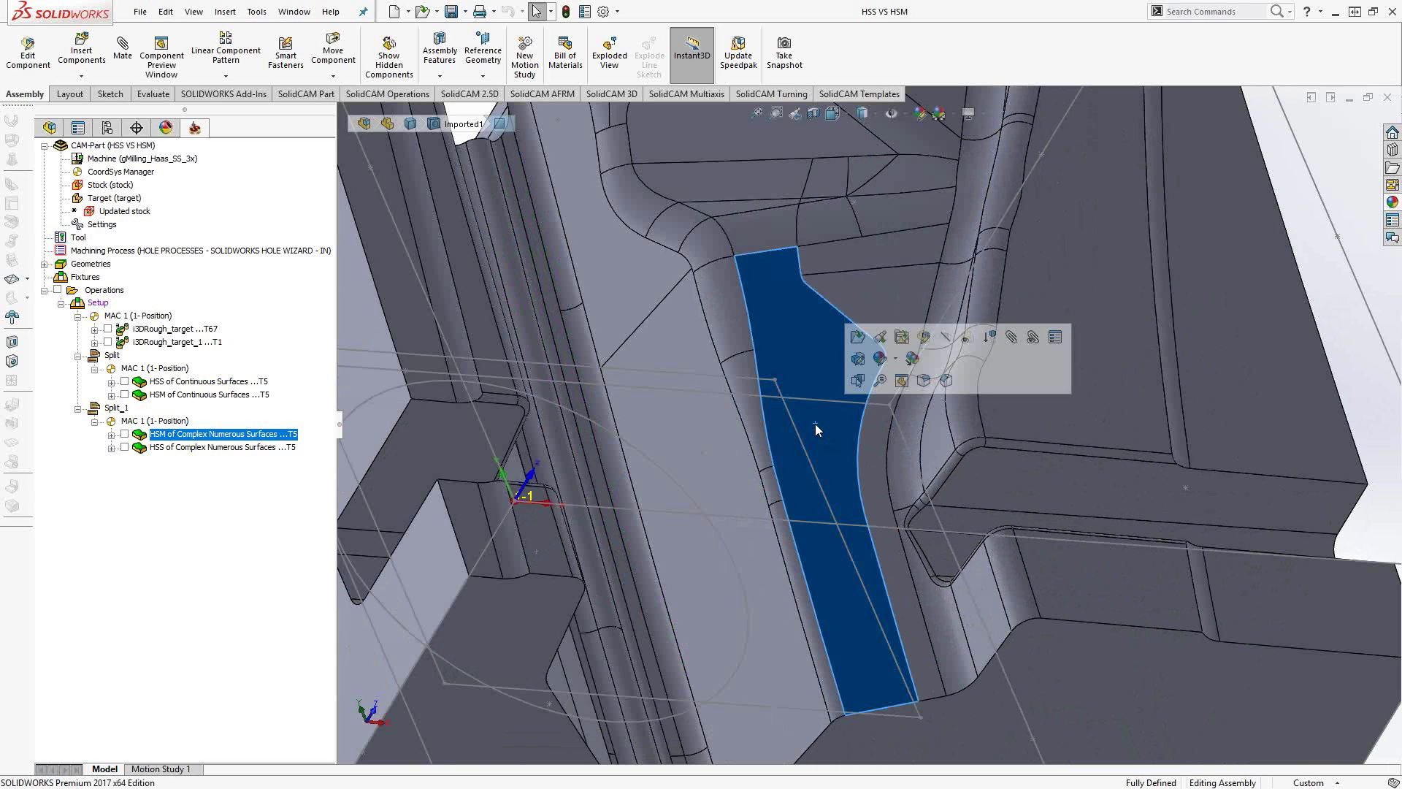